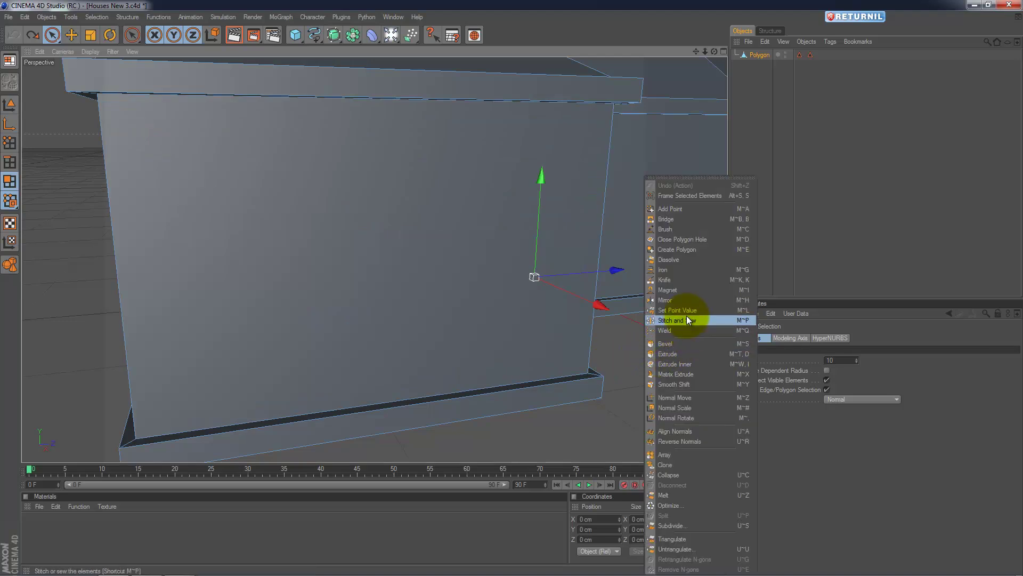
# Cut vertical lines near both ends of the wall with the Knife in Plane mode on the X-Y plane.
pyautogui.click(688, 280)
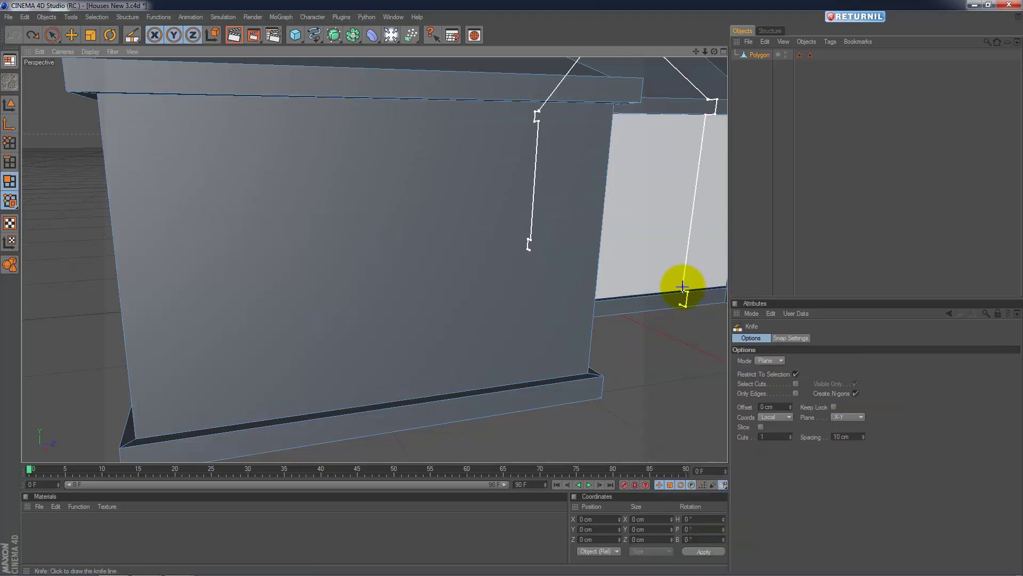
pyautogui.click(167, 325)
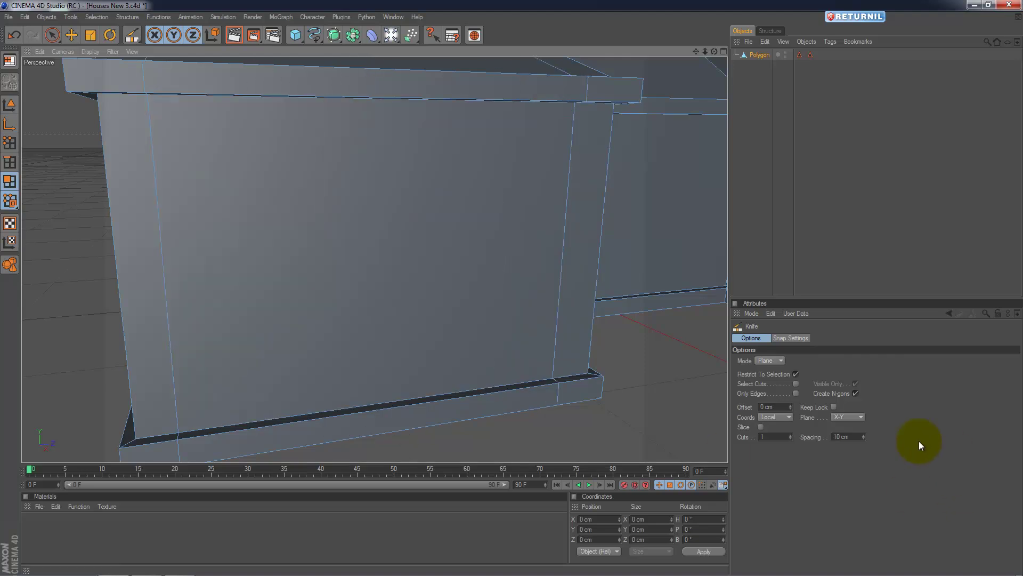
pyautogui.click(860, 416)
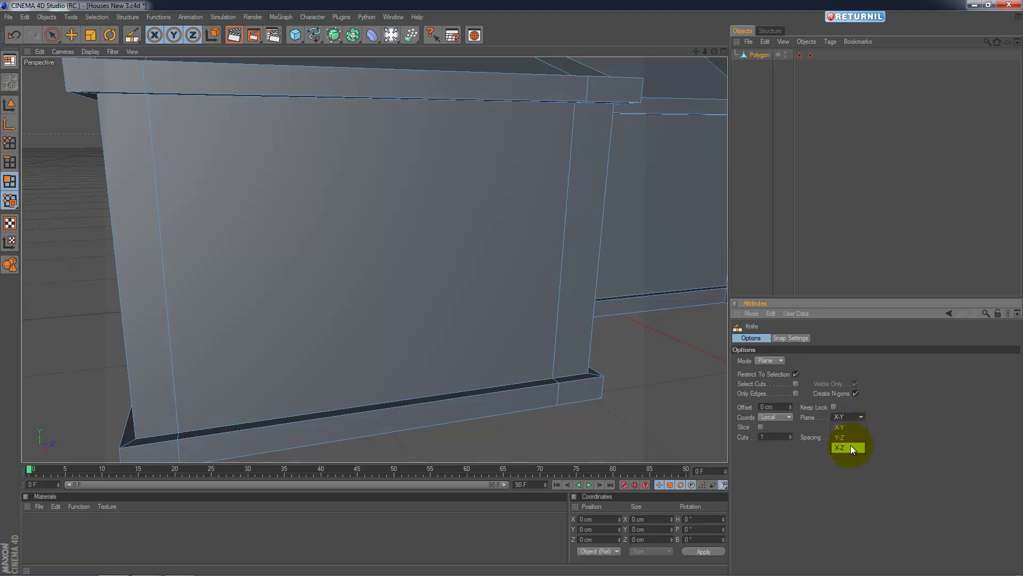
pyautogui.click(850, 428)
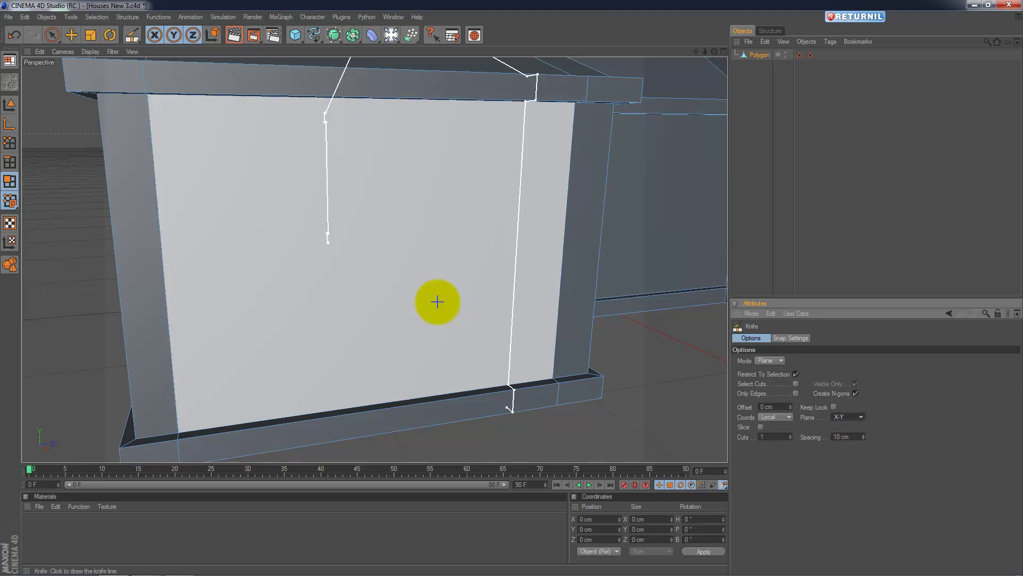
# Set the Knife plane to X-Z and cut closely spaced pairs of horizontal lines across the wall's upper and lower parts.
pyautogui.click(862, 417)
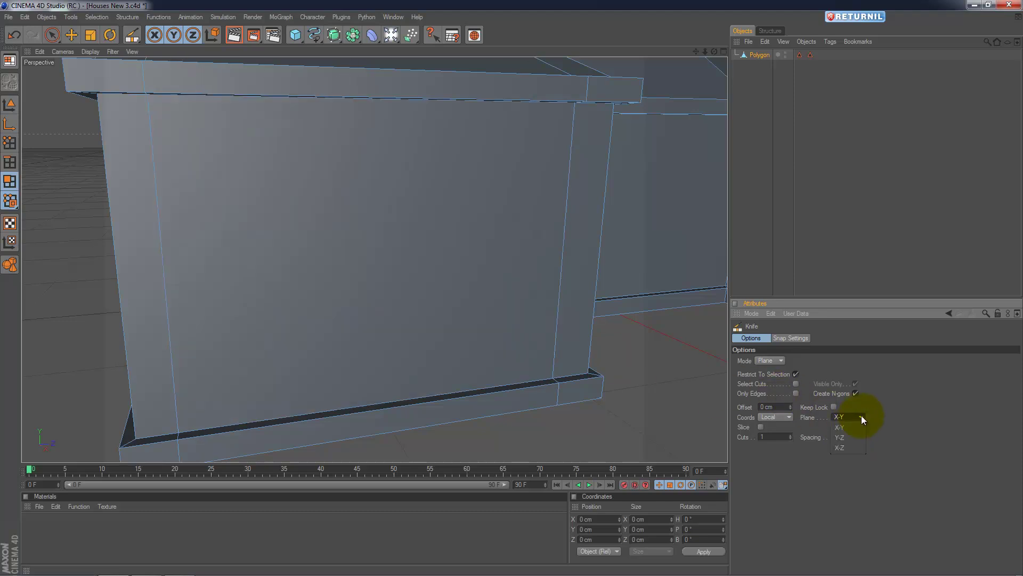
pyautogui.click(851, 447)
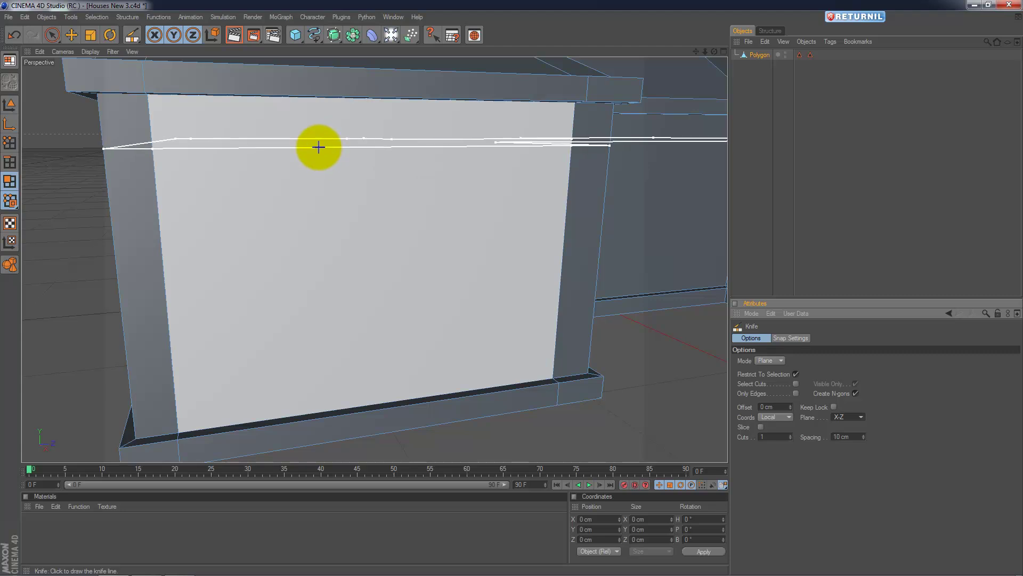
pyautogui.click(319, 145)
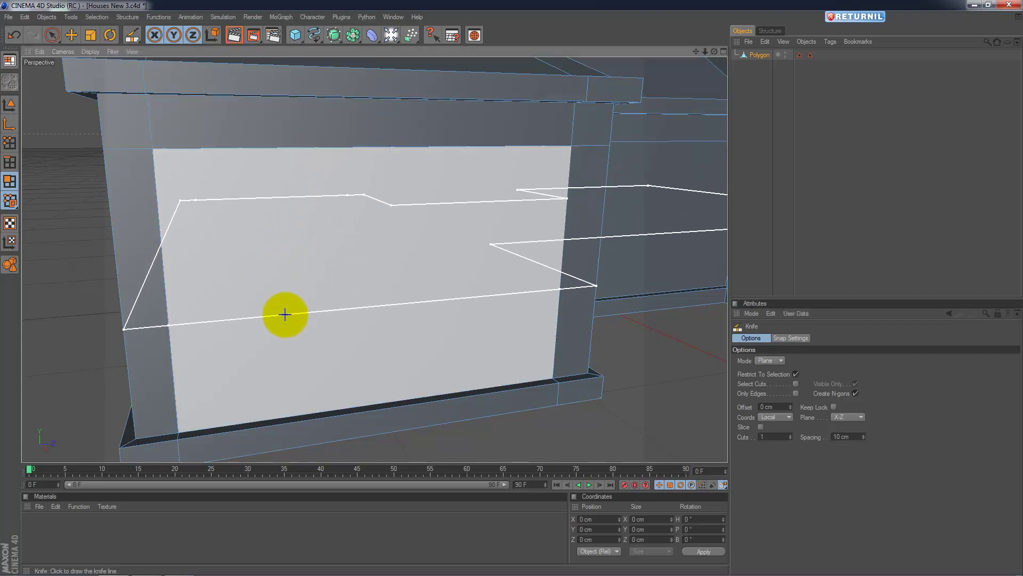
pyautogui.click(284, 305)
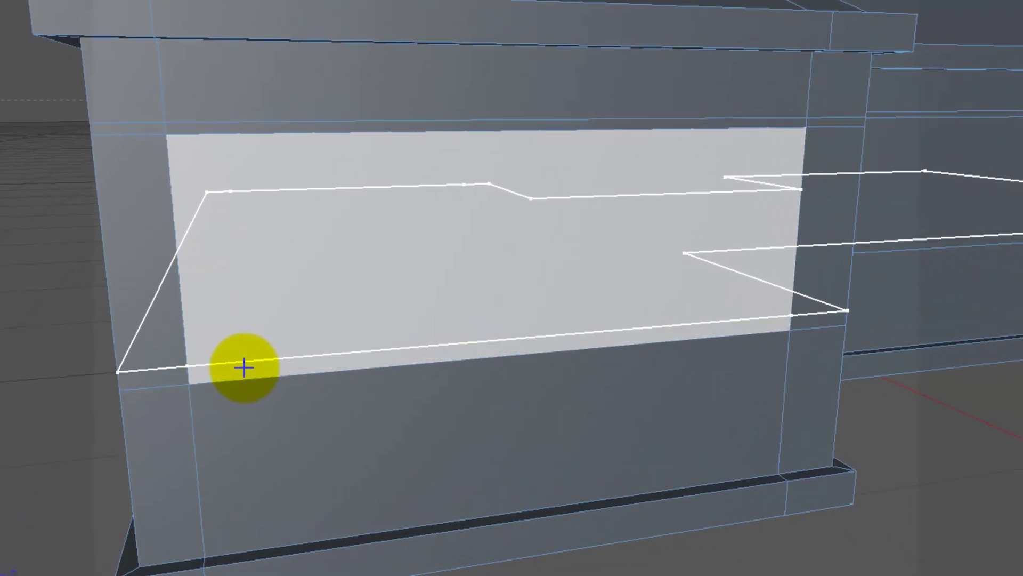
pyautogui.click(244, 367)
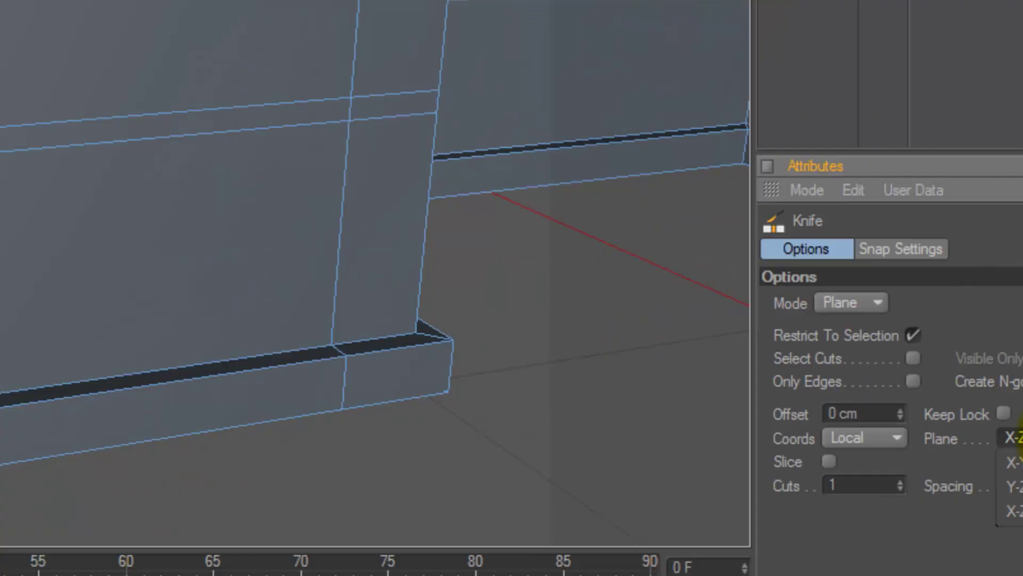
# Set the Knife plane back to X-Y and cut a second vertical line beside each existing vertical cut.
pyautogui.click(949, 430)
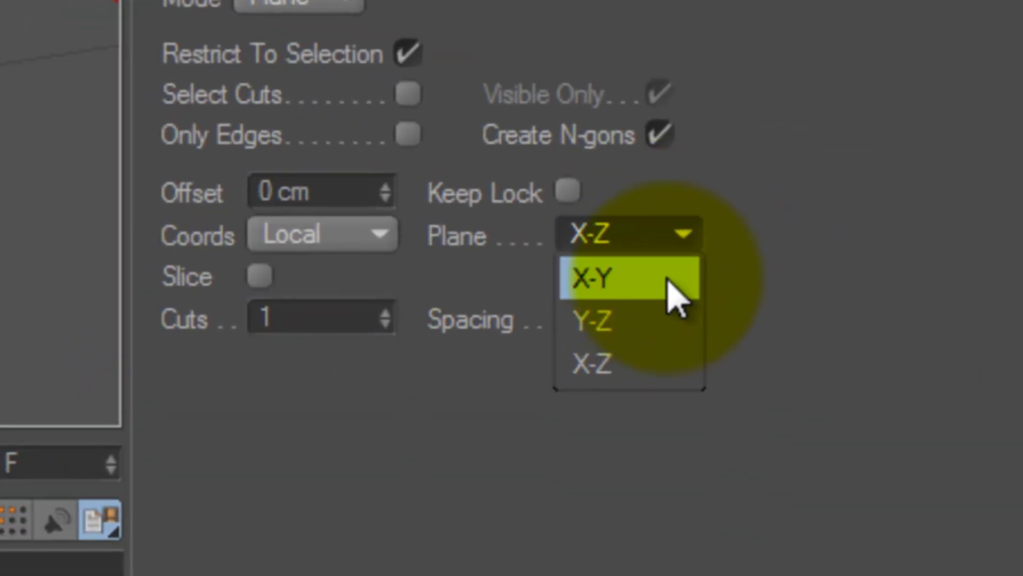
pyautogui.click(676, 299)
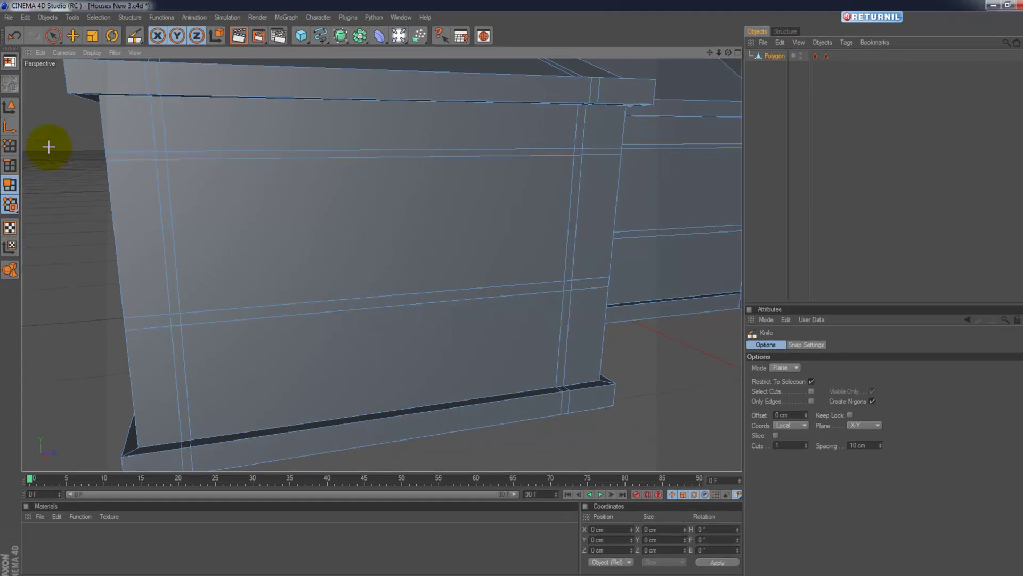
# With Live Selection, select the narrow polygon strips on all four sides of the window area to form a frame.
pyautogui.click(53, 36)
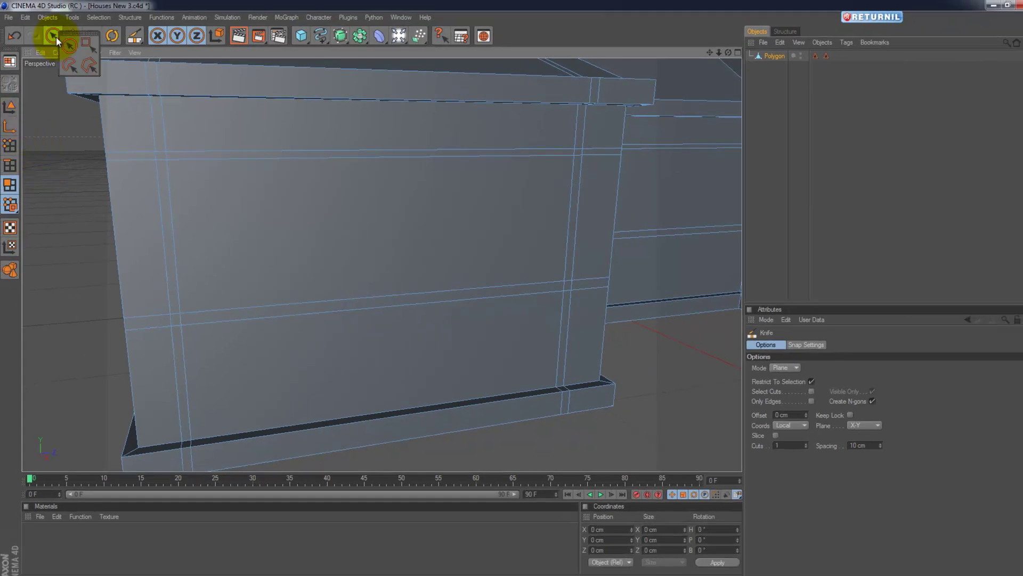
pyautogui.click(69, 45)
pyautogui.click(184, 203)
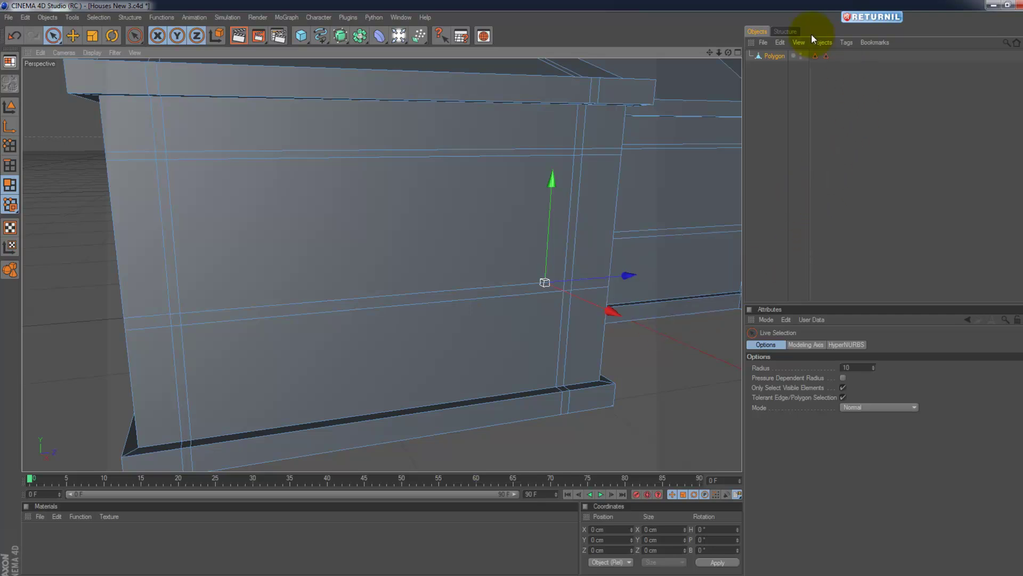
pyautogui.moveTo(717, 52); pyautogui.dragTo(517, 293)
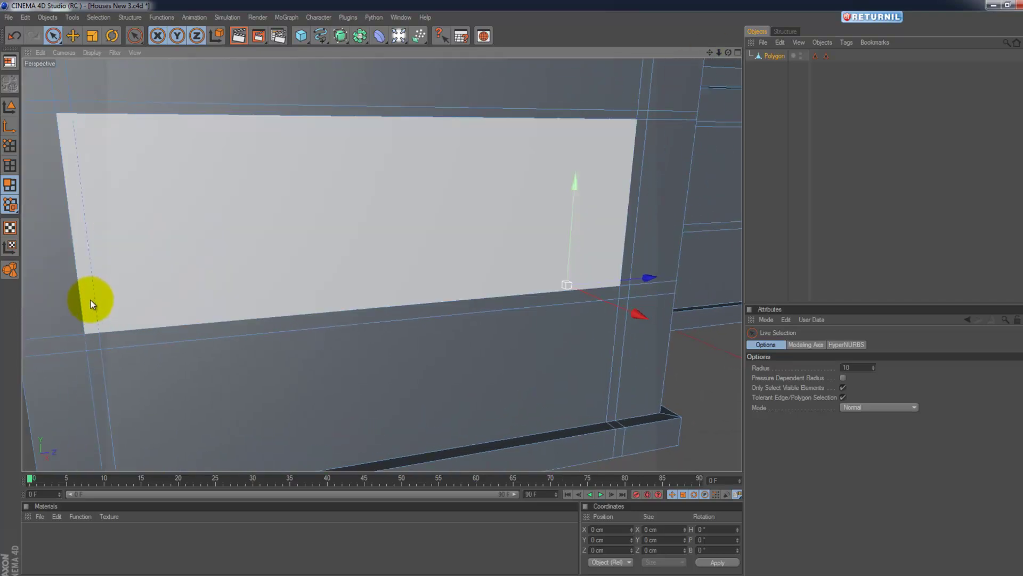
pyautogui.click(89, 299)
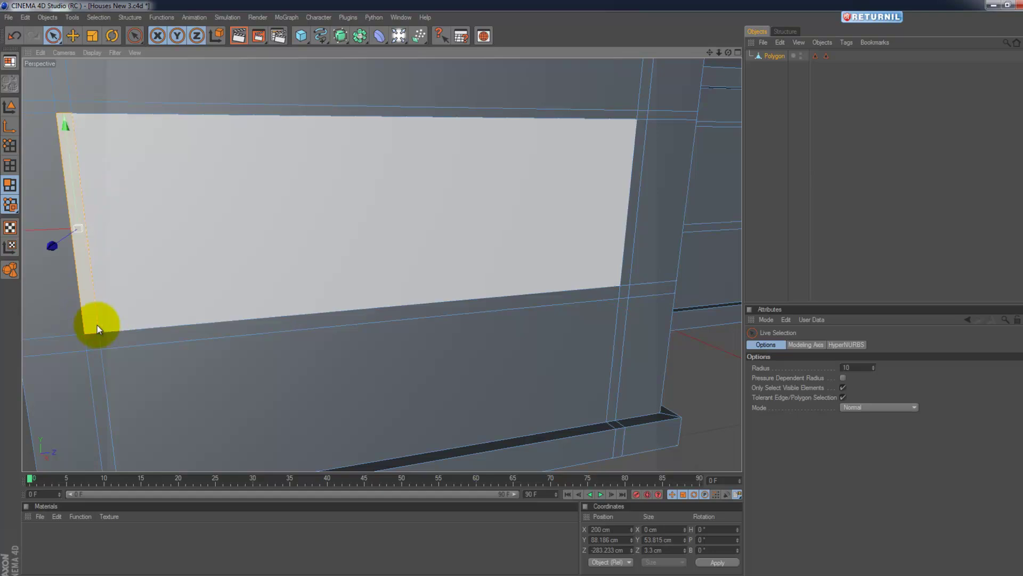
pyautogui.keyDown('shift'); pyautogui.click(159, 335); pyautogui.keyUp('shift')
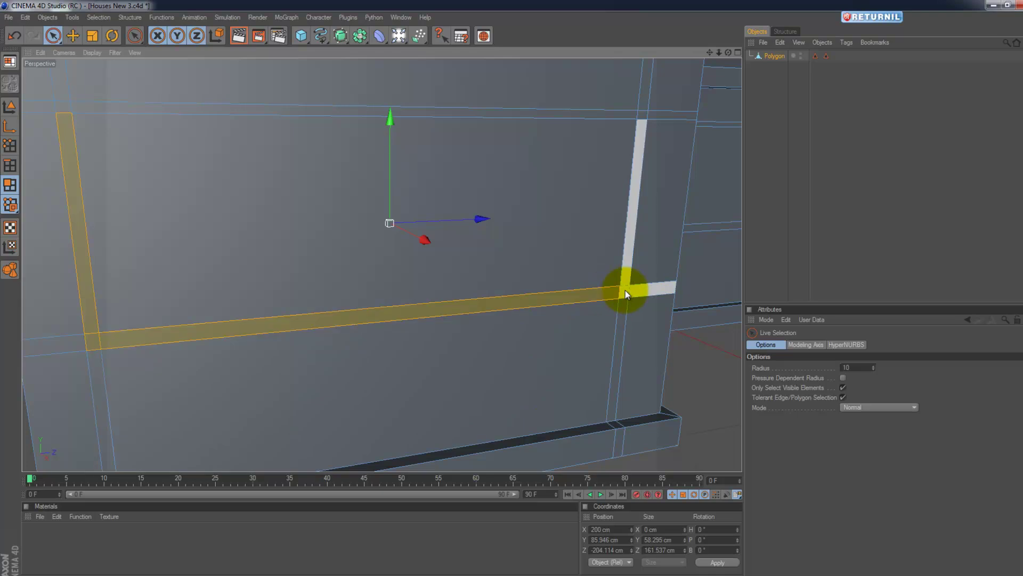
pyautogui.keyDown('shift'); pyautogui.click(625, 290); pyautogui.keyUp('shift')
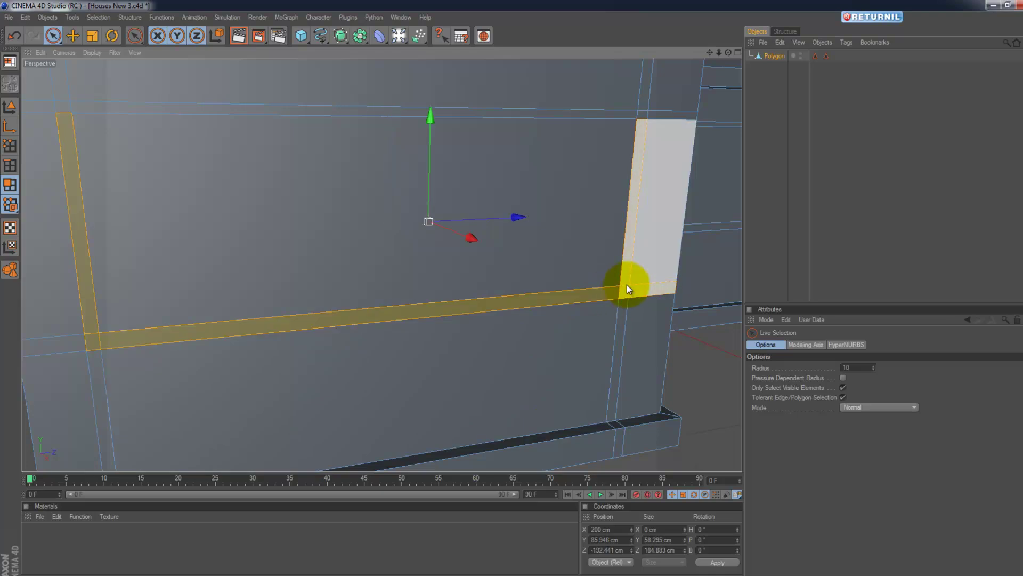
pyautogui.keyDown('shift'); pyautogui.click(642, 115); pyautogui.keyUp('shift')
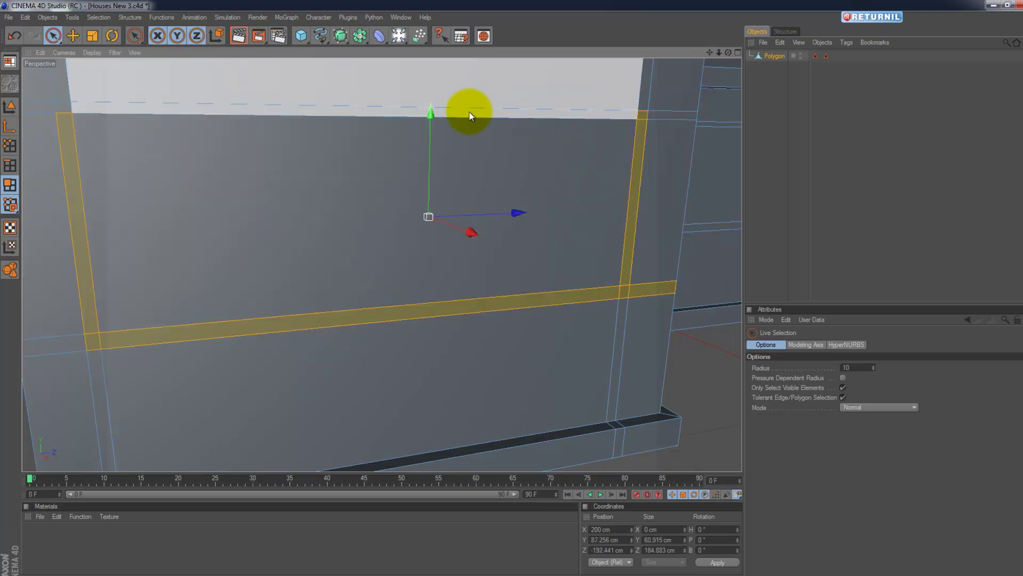
pyautogui.keyDown('shift'); pyautogui.click(65, 107); pyautogui.keyUp('shift')
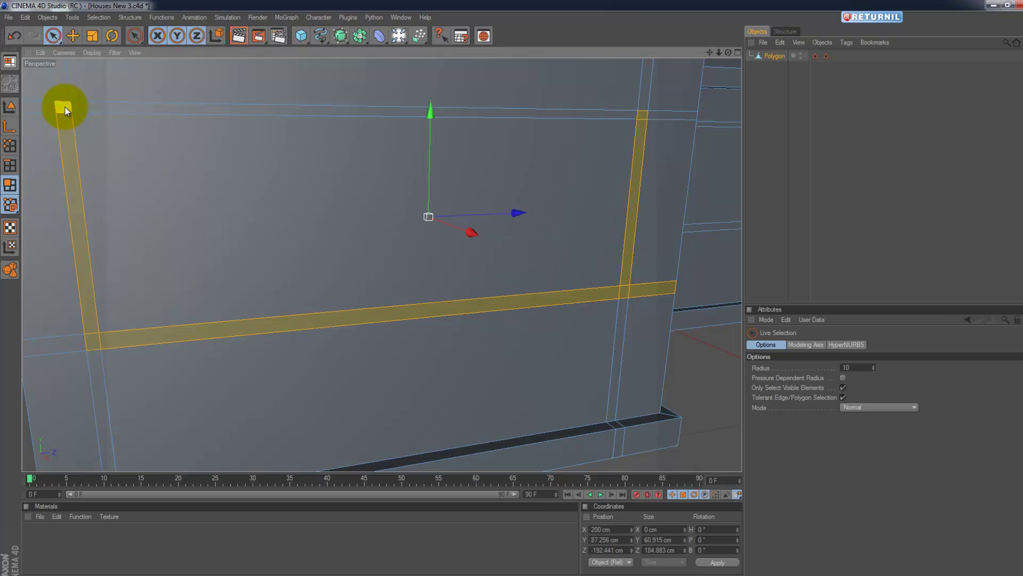
pyautogui.keyDown('shift'); pyautogui.click(122, 107); pyautogui.keyUp('shift')
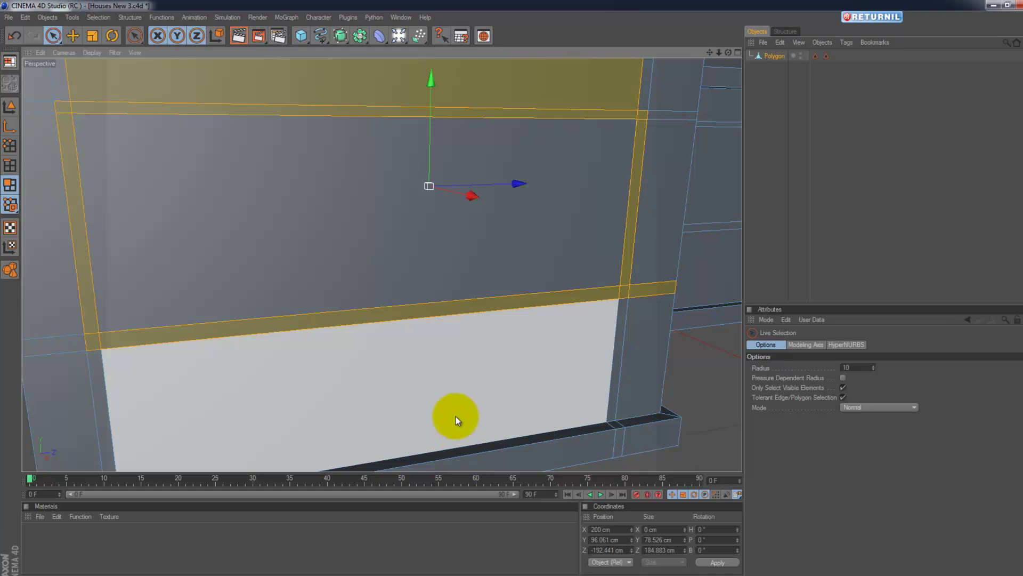
pyautogui.click(338, 387)
pyautogui.click(350, 84)
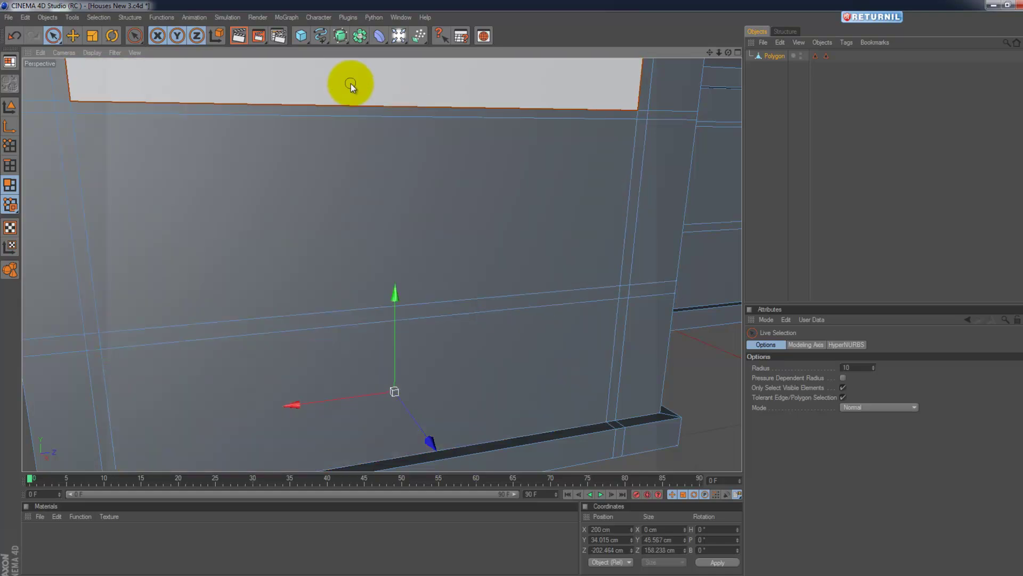
pyautogui.press('super')
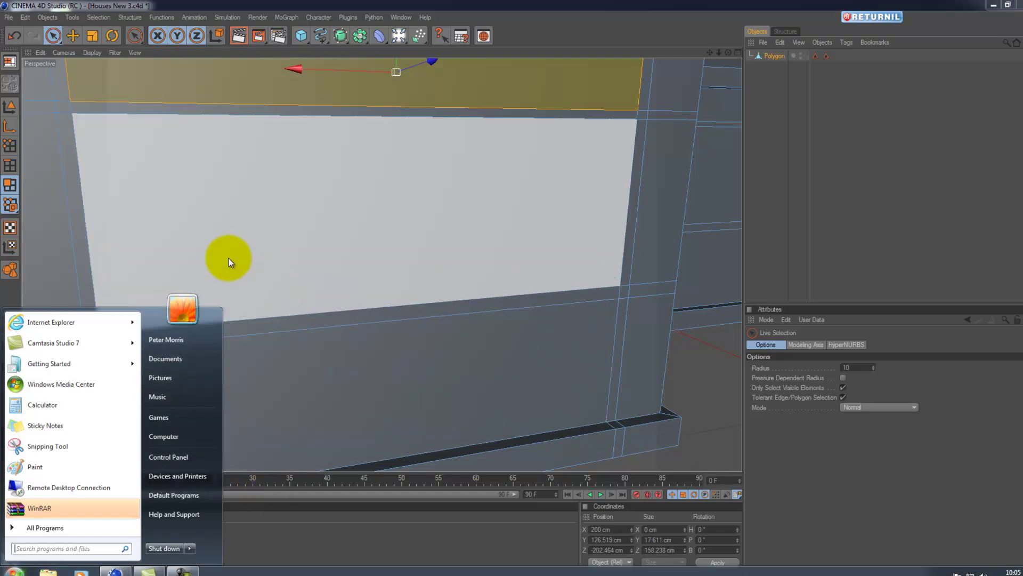
pyautogui.click(12, 37)
pyautogui.click(11, 36)
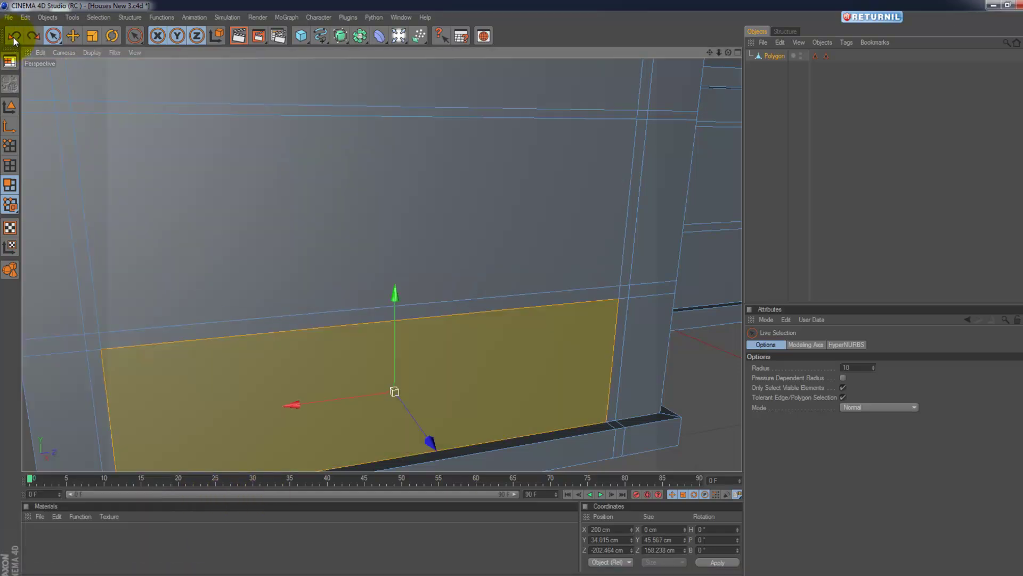
pyautogui.click(13, 37)
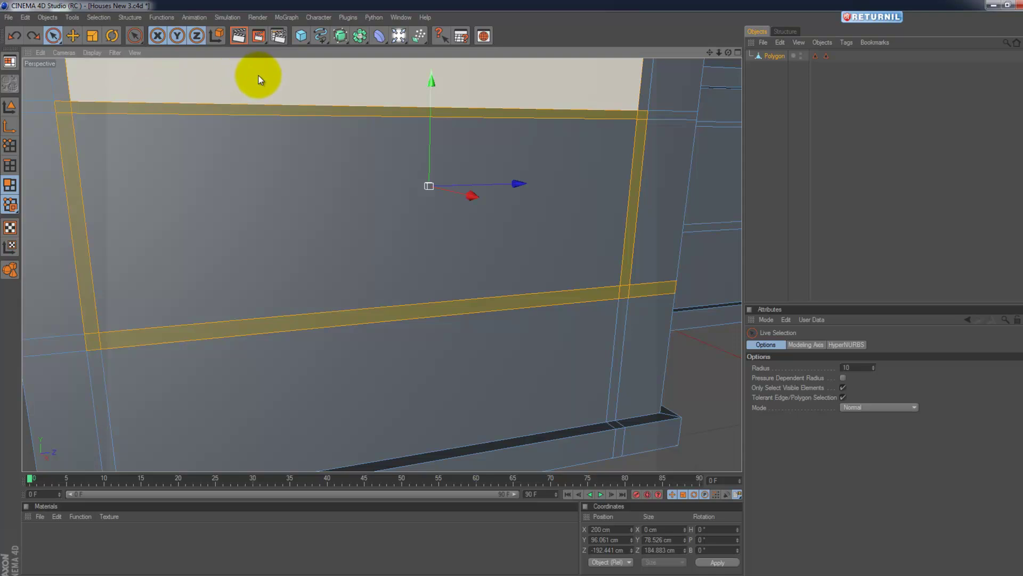
# Remove the stray polygons above and beside the frame from the selection, and extrude the window frame outward by 3.1 cm.
pyautogui.keyDown('ctrl'); pyautogui.click(259, 77); pyautogui.keyUp('ctrl')
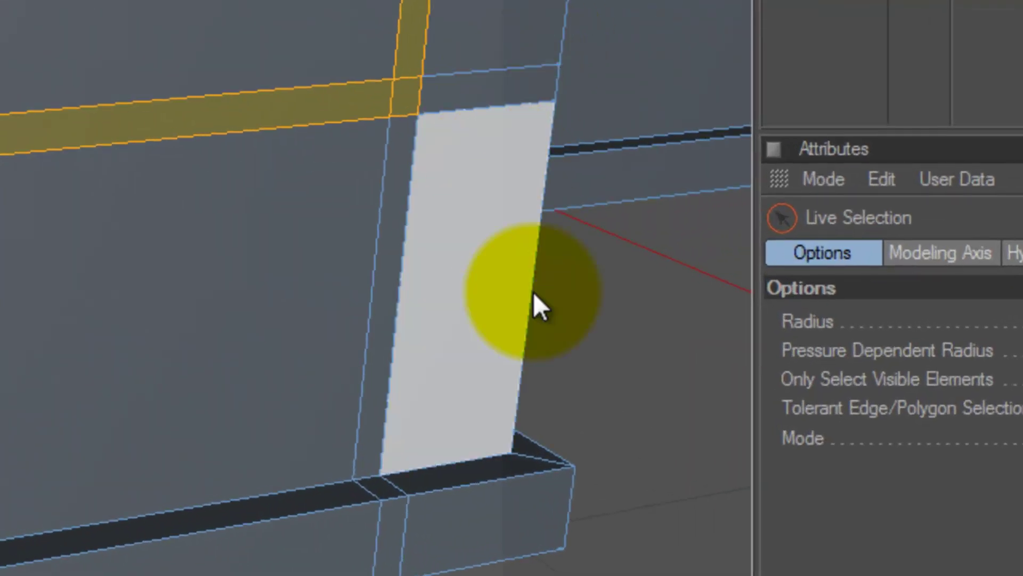
pyautogui.rightClick(655, 332)
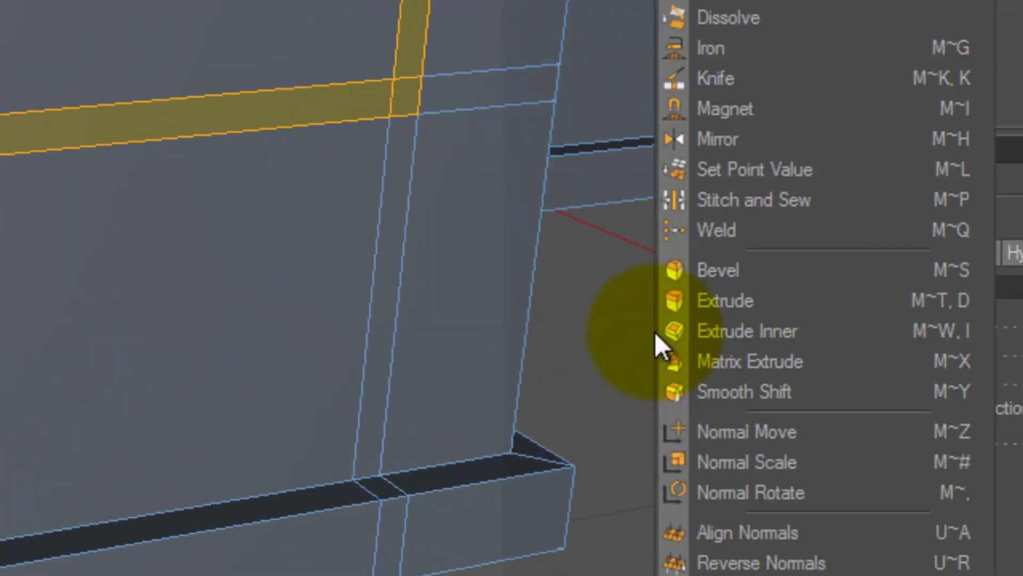
pyautogui.click(740, 301)
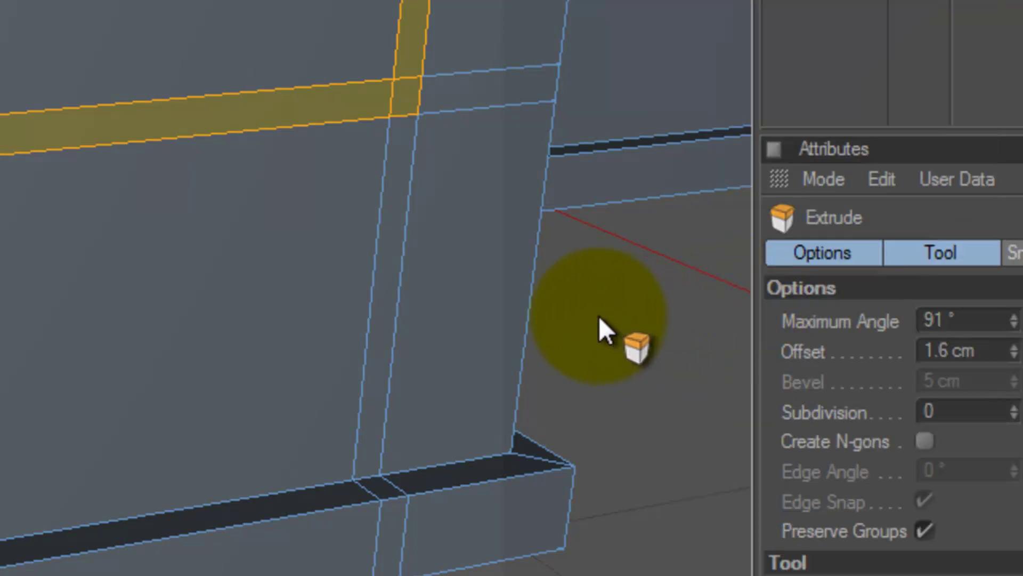
pyautogui.moveTo(599, 315); pyautogui.dragTo(104, 103)
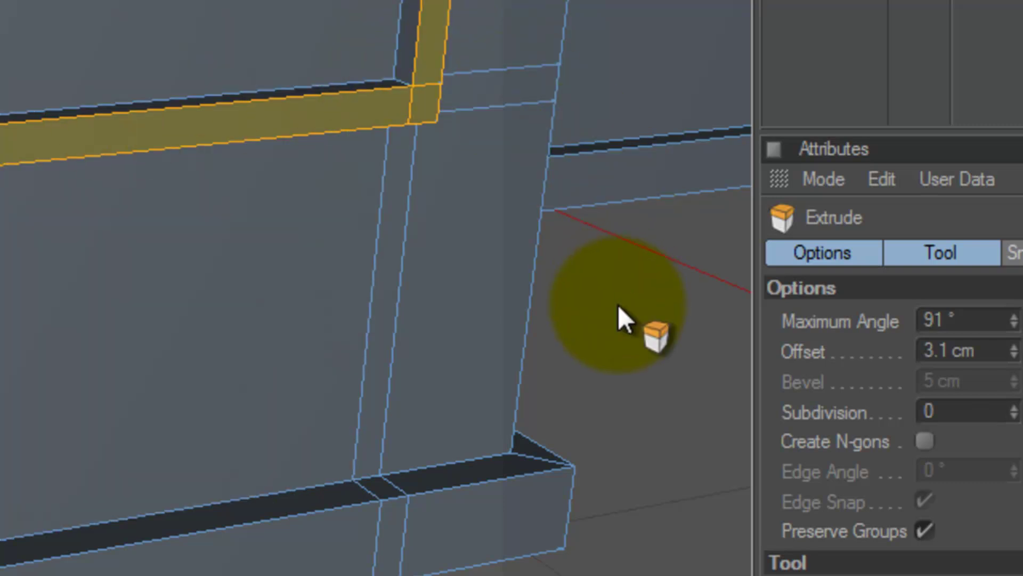
# Split the extruded frame polygons into a separate object and clear the polygon selection on the house.
pyautogui.rightClick(618, 305)
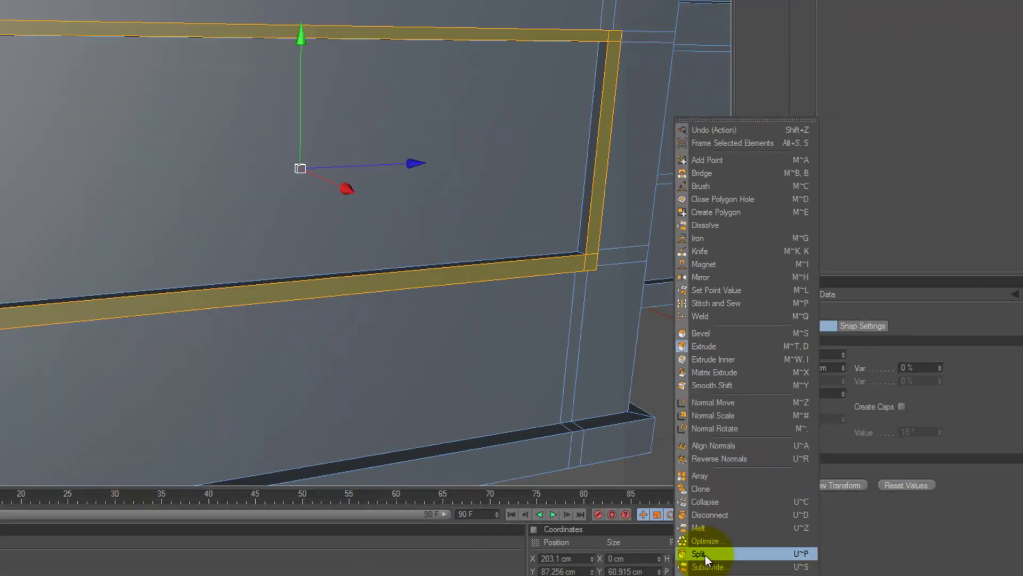
pyautogui.click(705, 554)
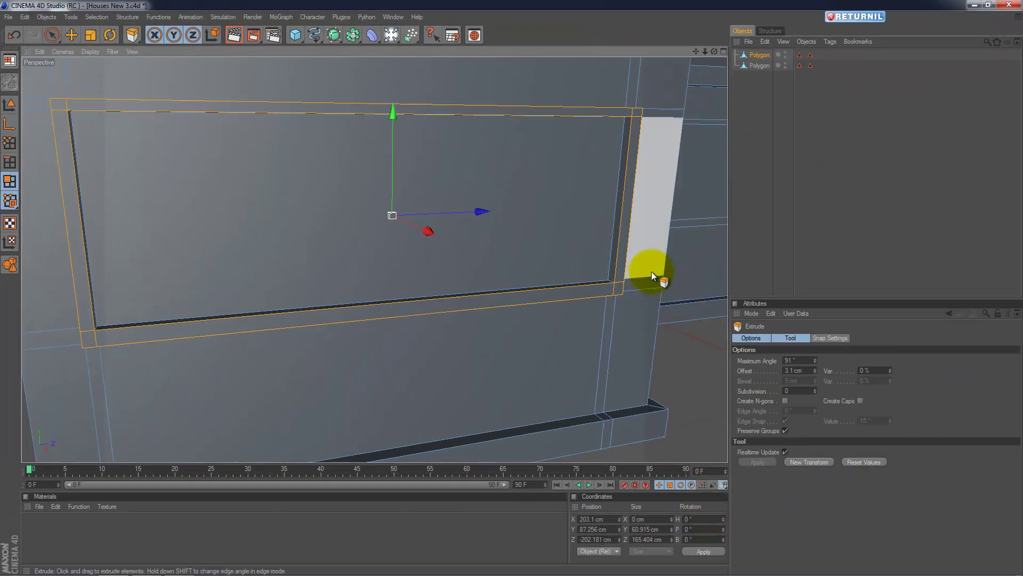
pyautogui.click(696, 363)
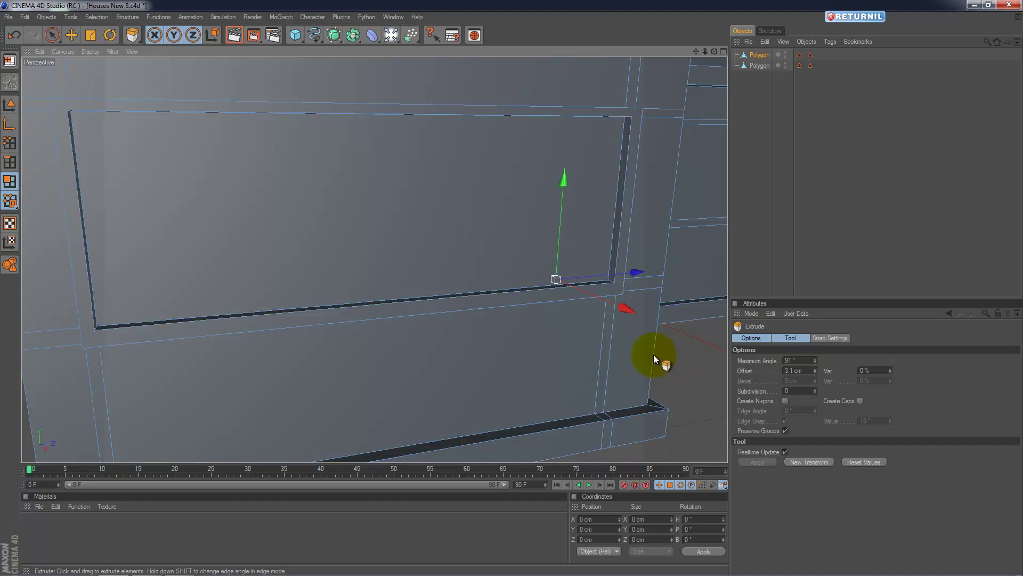
# Rename the split-off polygon object as Frames.
pyautogui.doubleClick(759, 66)
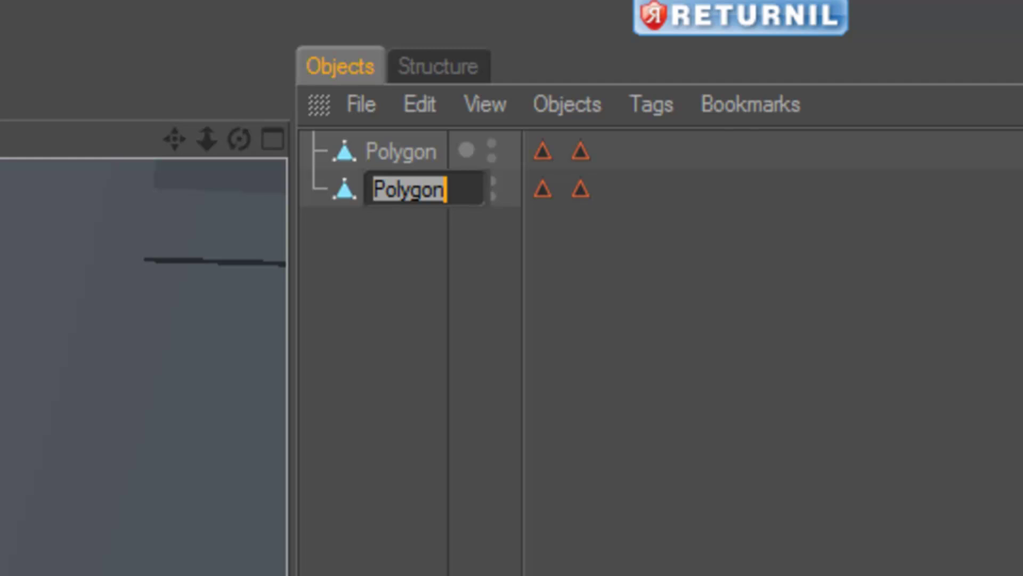
pyautogui.write('Fram')
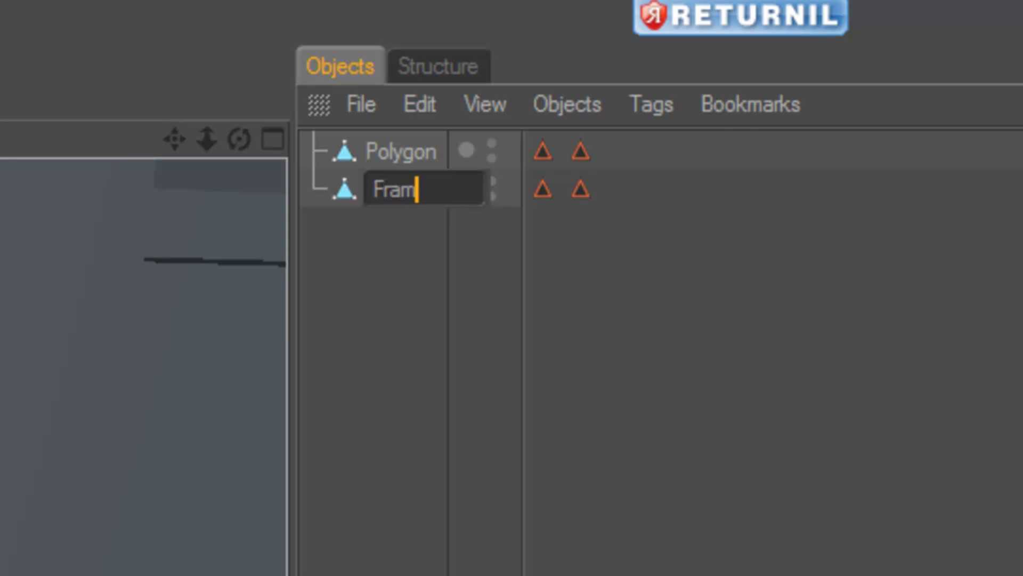
pyautogui.write('es')
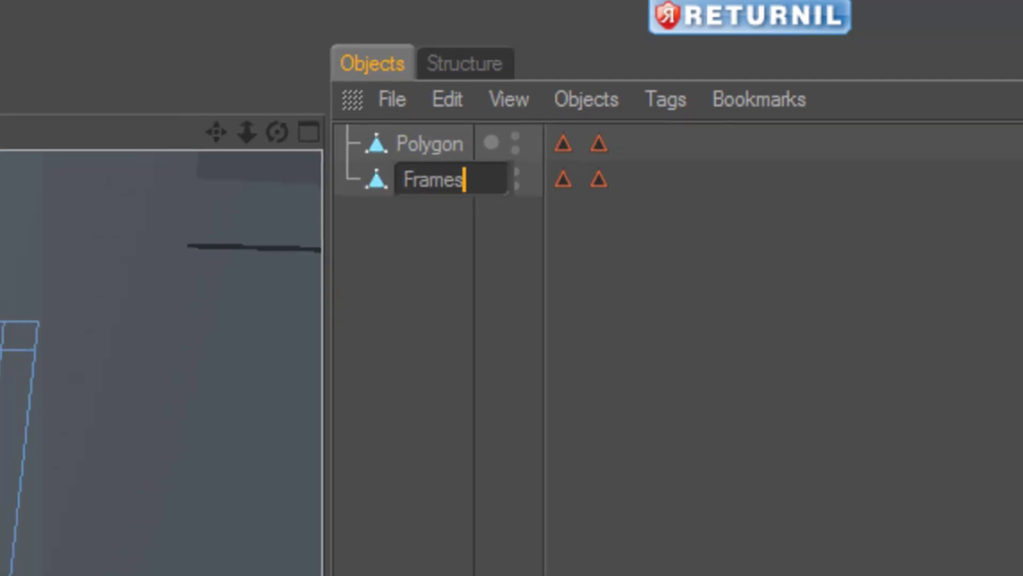
pyautogui.press('Return')
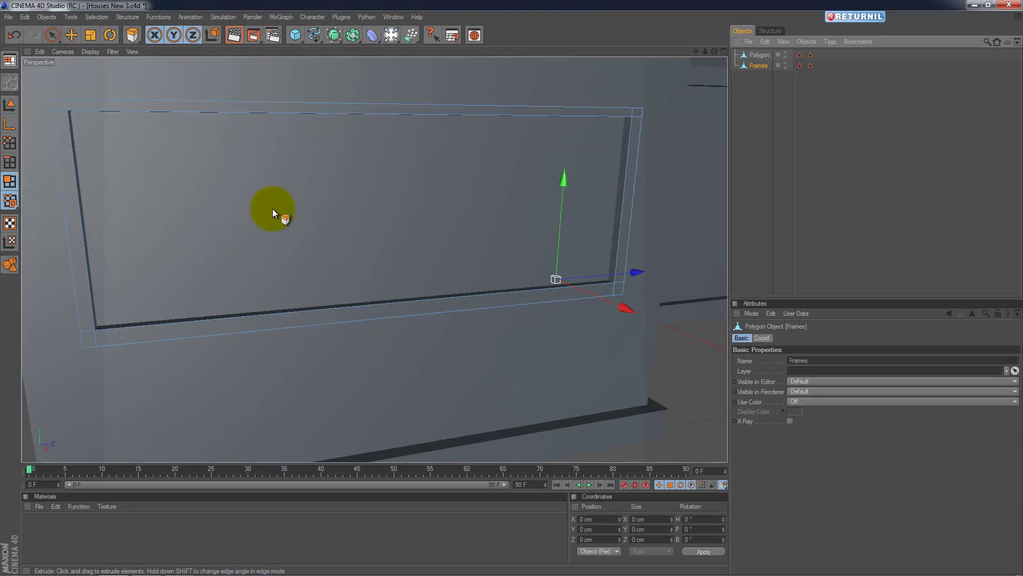
# Rename the main building's polygon object as House and keep it selected.
pyautogui.doubleClick(764, 55)
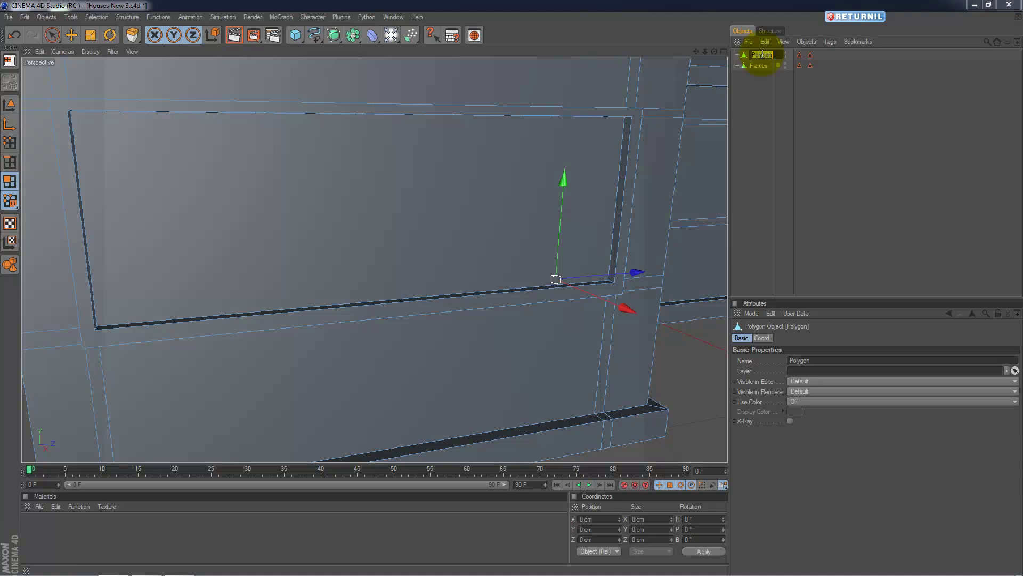
pyautogui.click(1018, 566)
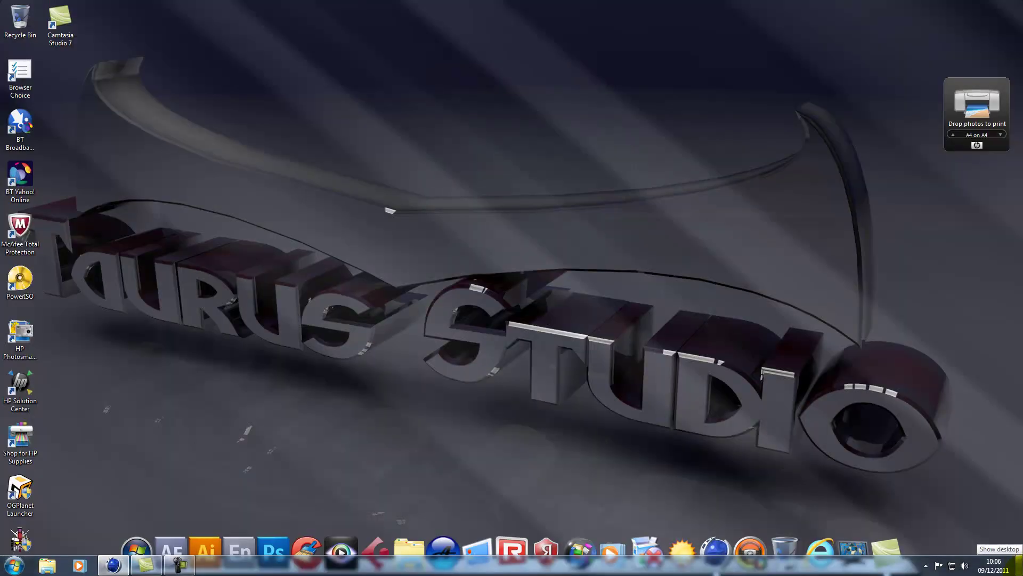
pyautogui.click(1018, 566)
pyautogui.write('House')
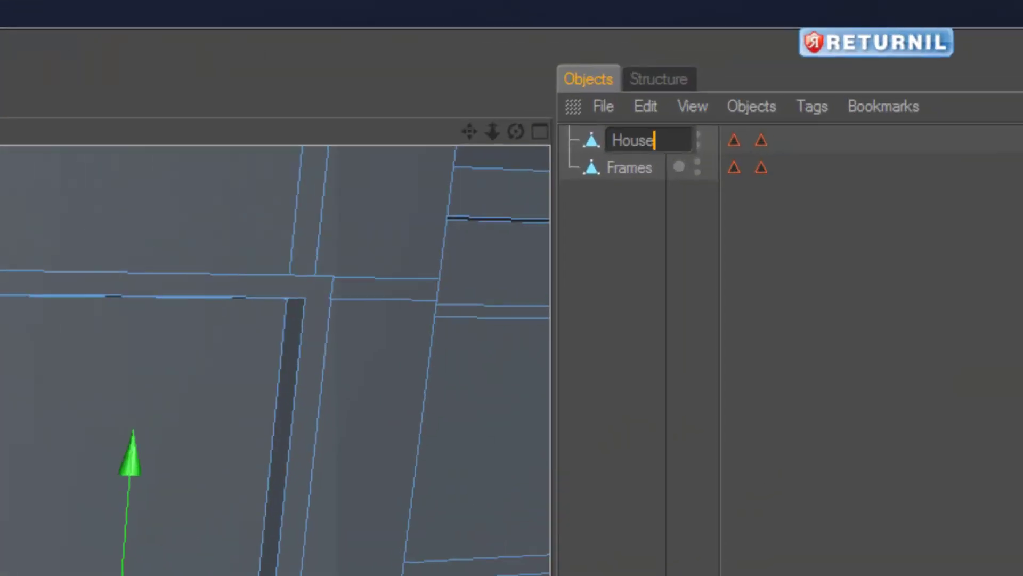
pyautogui.press('Return')
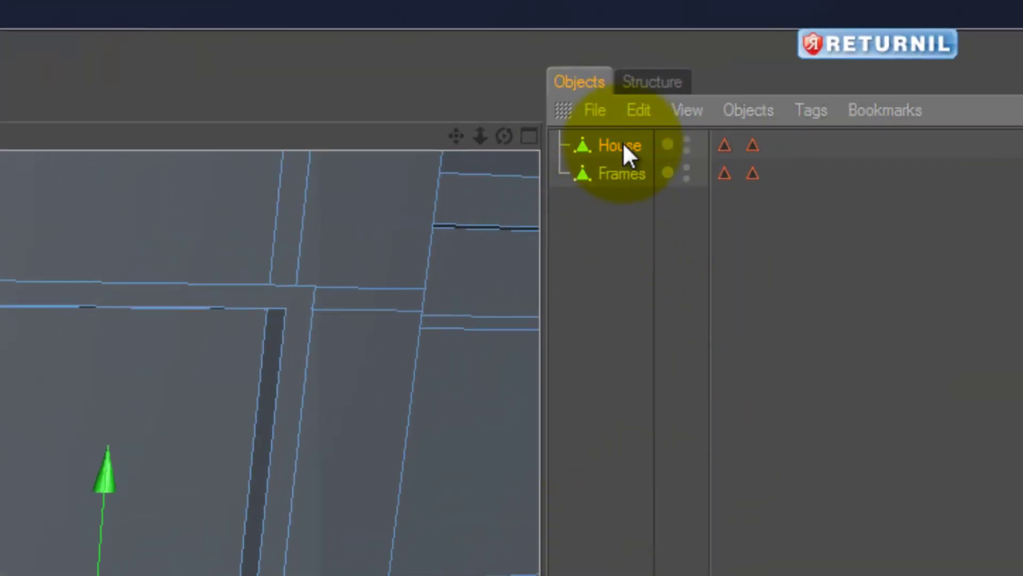
pyautogui.click(572, 153)
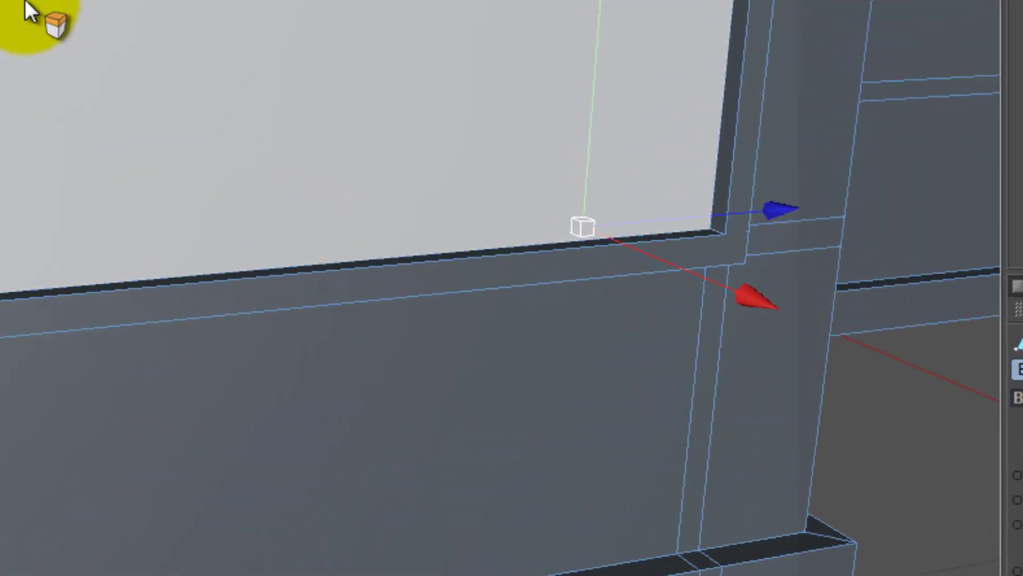
pyautogui.click(29, 11)
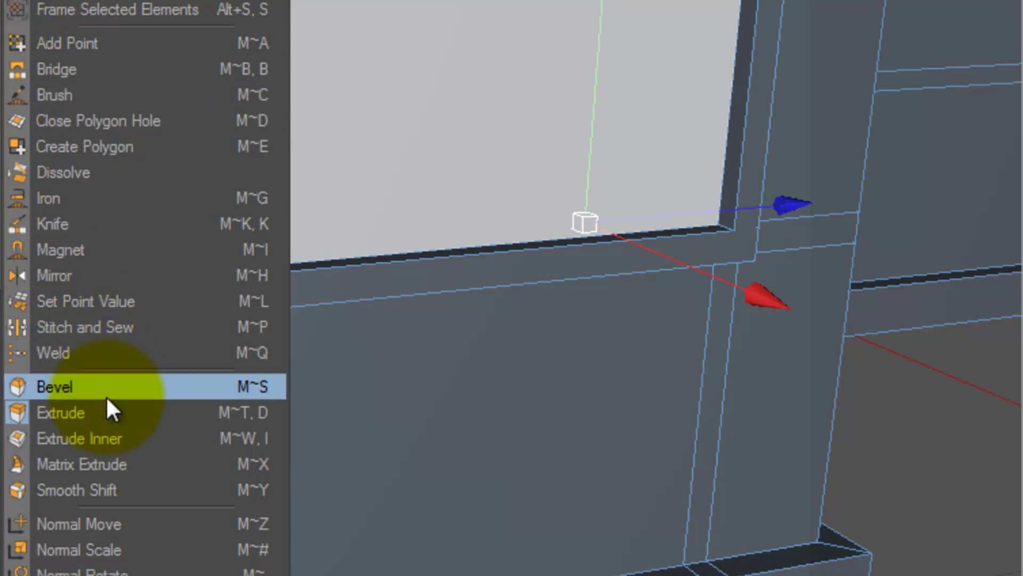
pyautogui.click(106, 412)
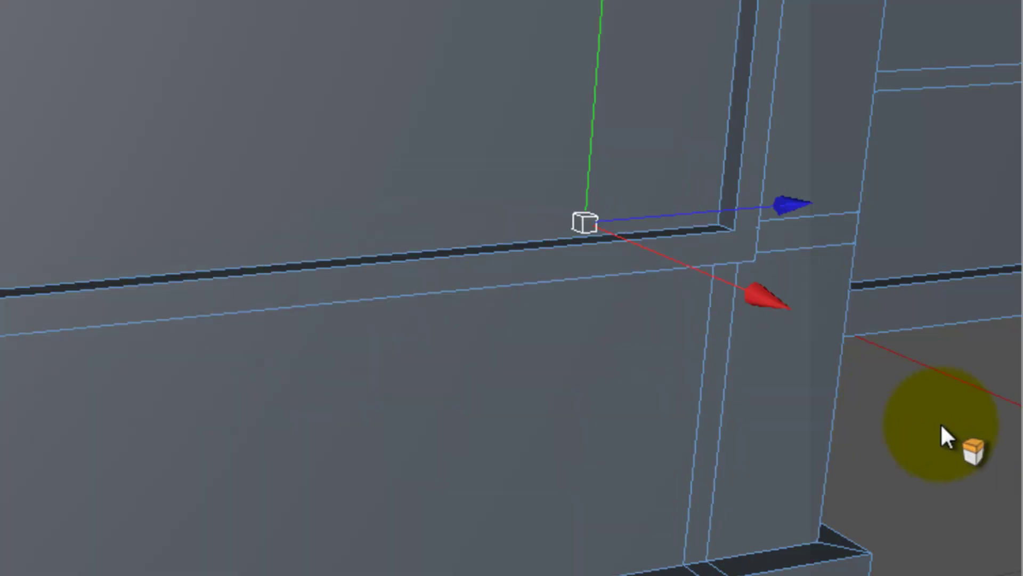
pyautogui.click(472, 243)
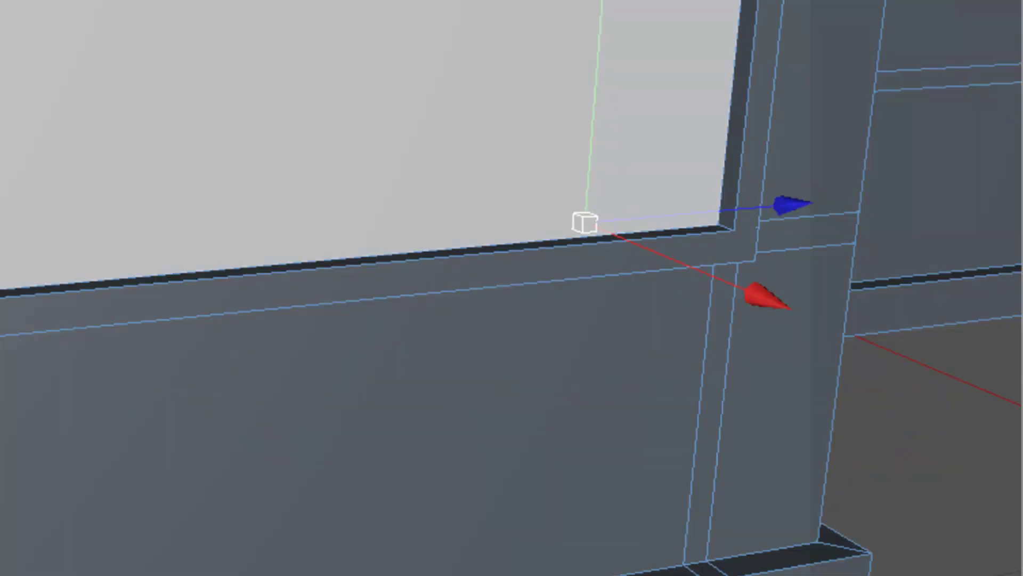
pyautogui.click(159, 102)
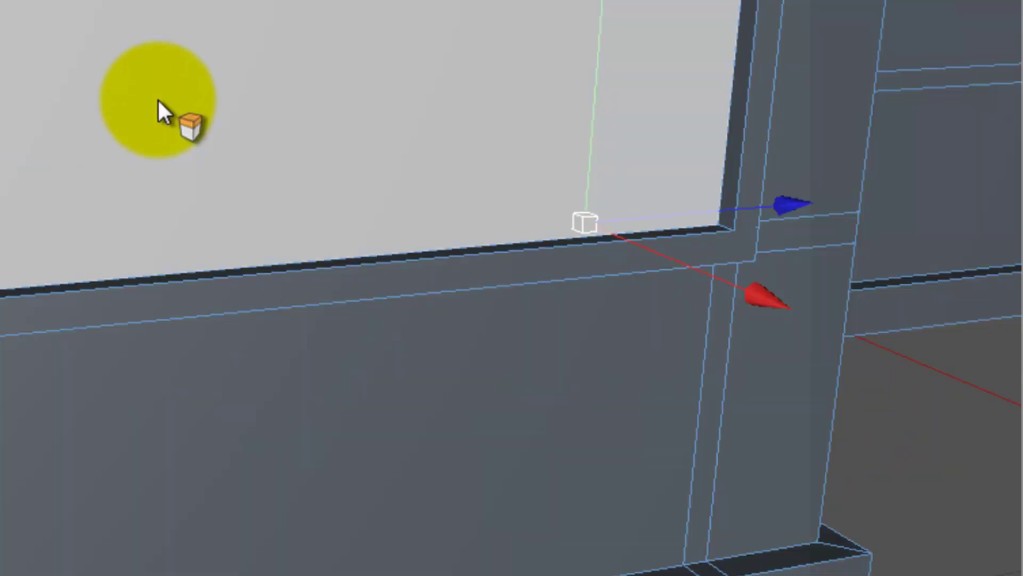
pyautogui.rightClick(151, 61)
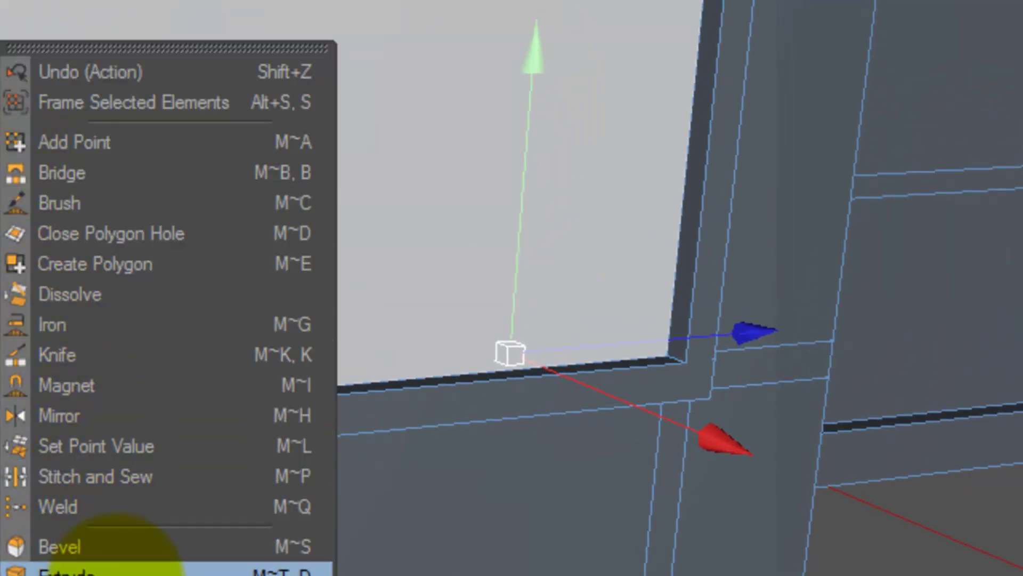
pyautogui.click(115, 568)
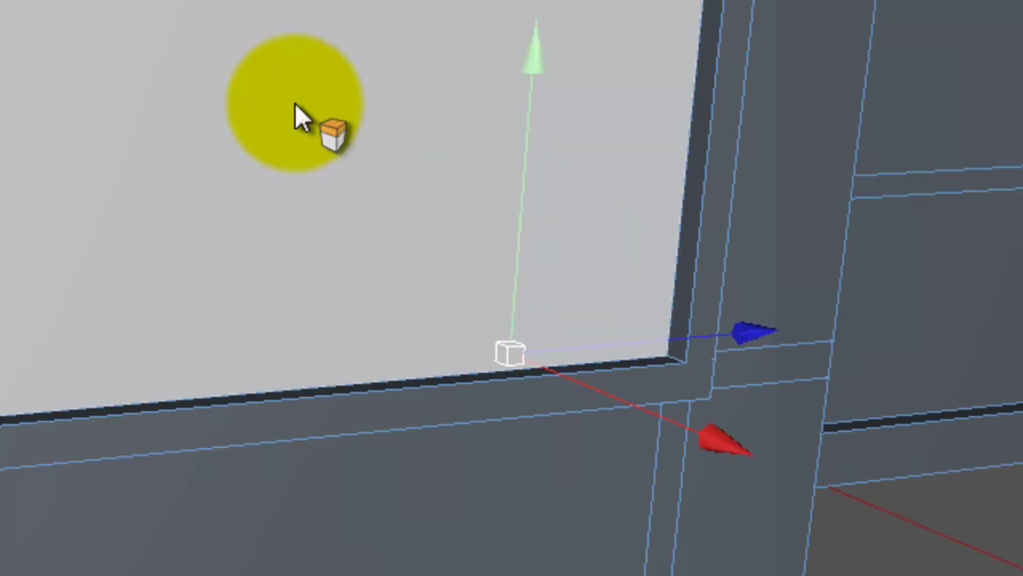
pyautogui.click(380, 381)
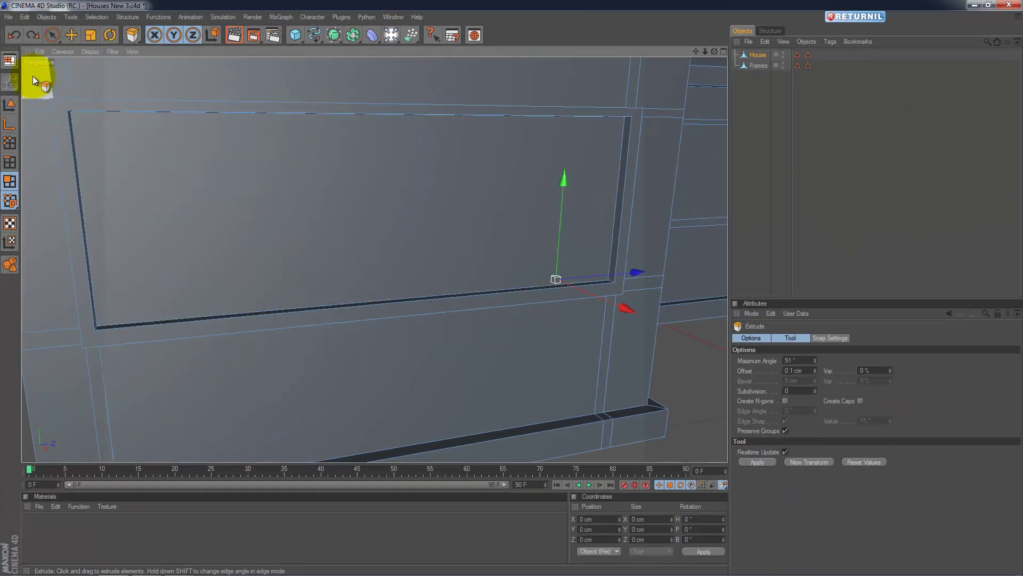
# With Live Selection, select the large recessed window polygon on the house and extrude it outward by 5.3 cm.
pyautogui.click(52, 35)
pyautogui.click(222, 185)
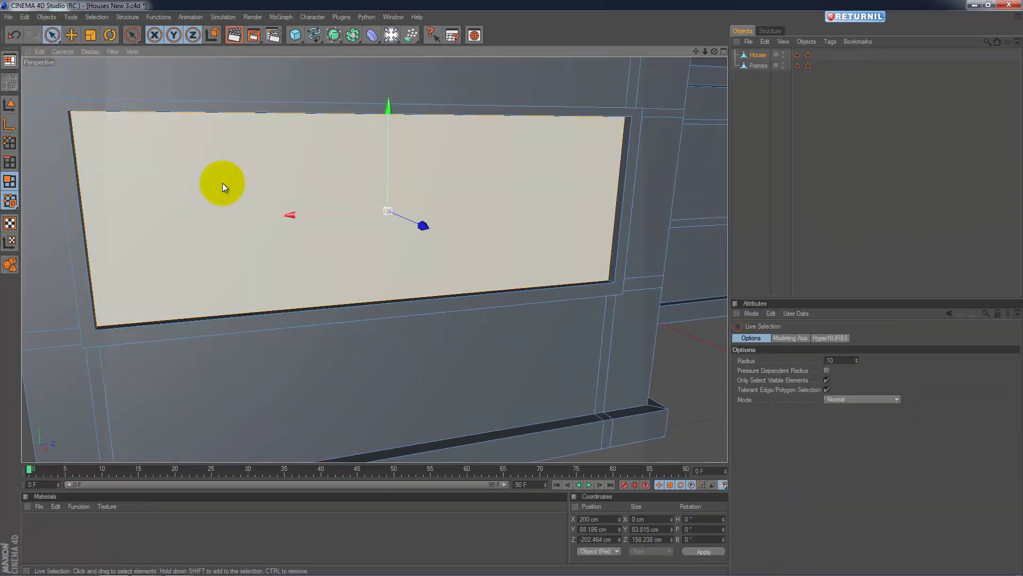
pyautogui.rightClick(224, 184)
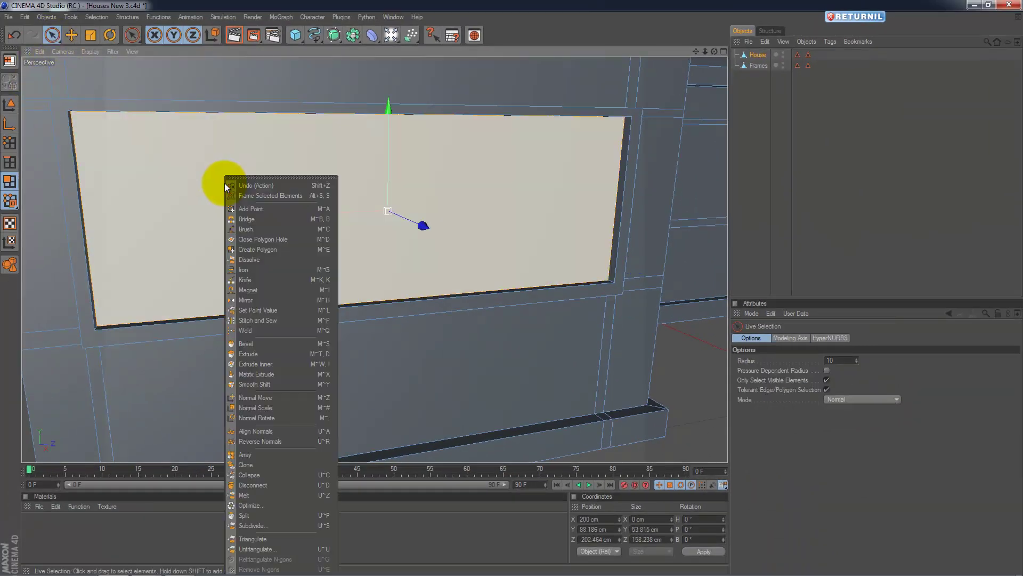
pyautogui.click(279, 354)
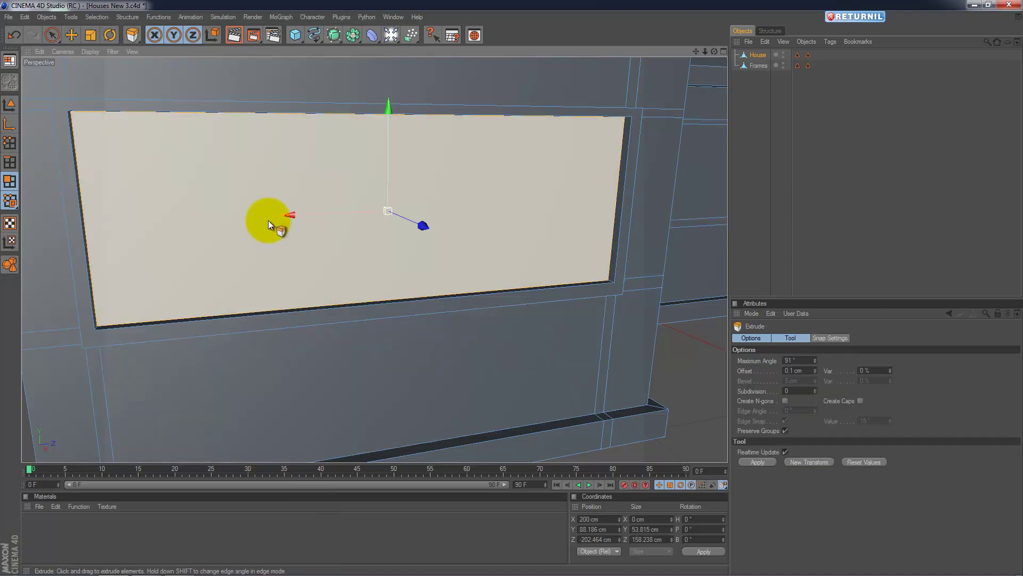
pyautogui.moveTo(267, 220); pyautogui.dragTo(513, 287)
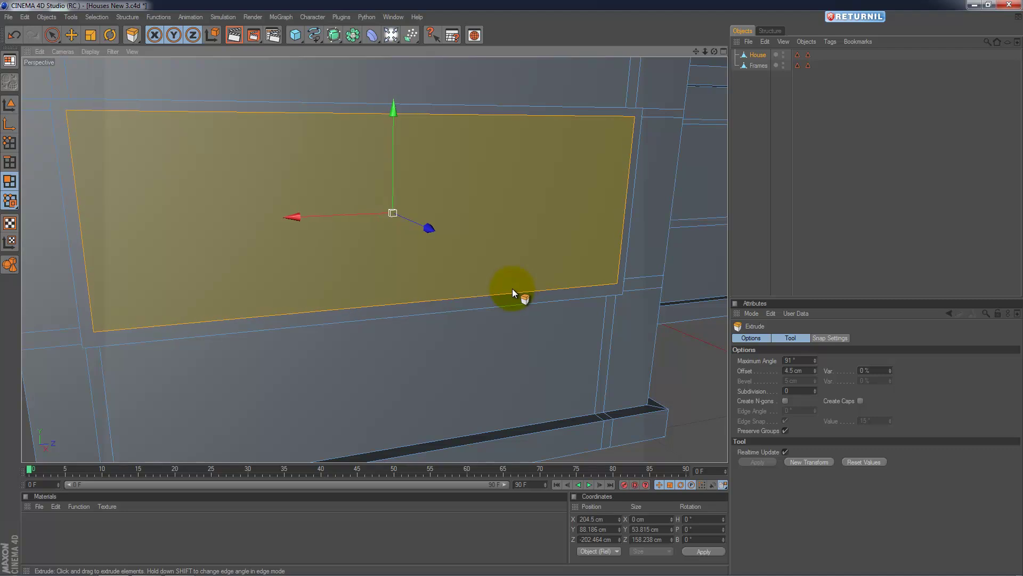
pyautogui.moveTo(513, 287); pyautogui.dragTo(512, 287)
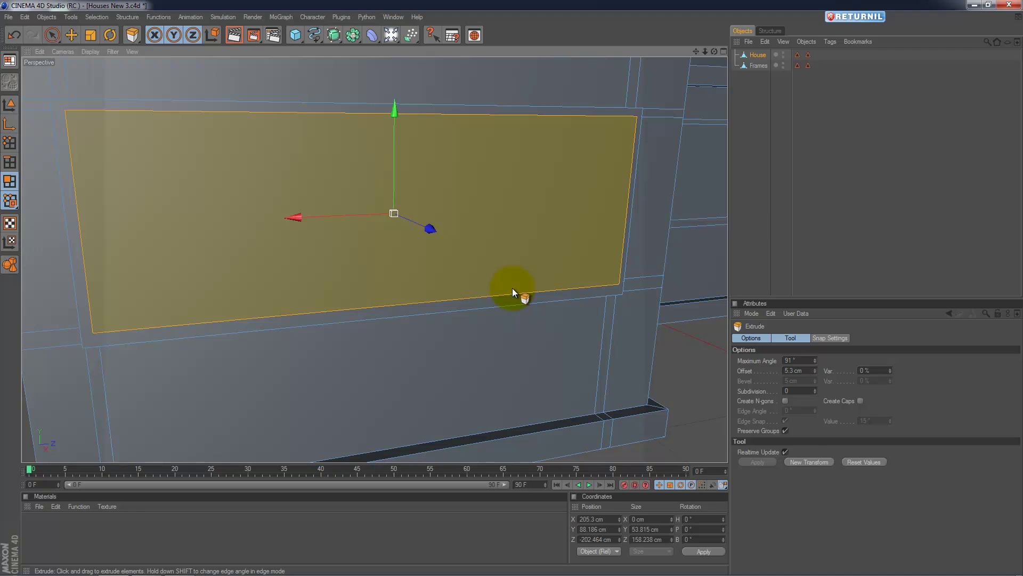
pyautogui.moveTo(513, 288); pyautogui.dragTo(267, 217)
pyautogui.moveTo(480, 264); pyautogui.dragTo(501, 272)
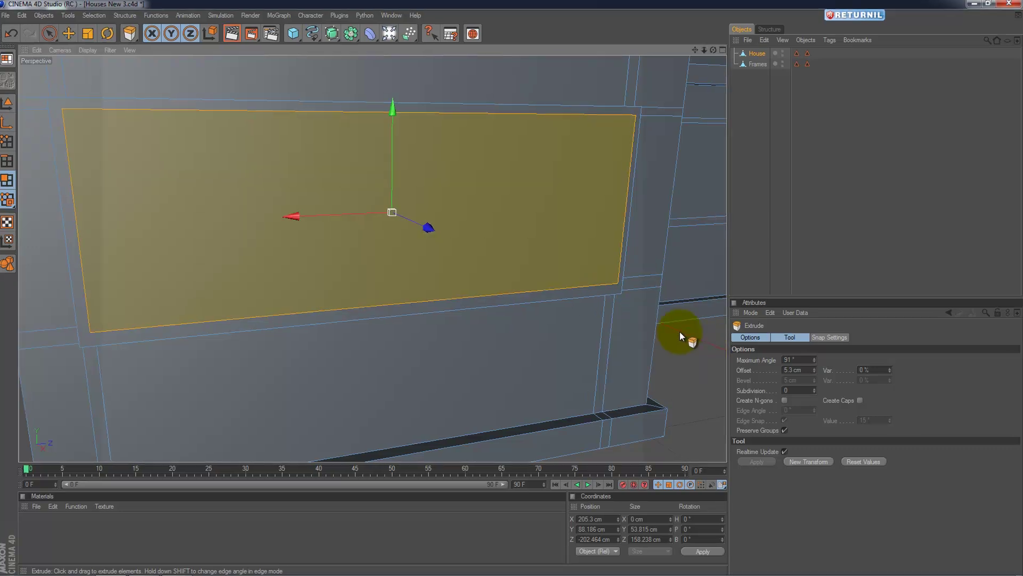
# Split the extruded window polygon into a separate object and rename that object as Window.
pyautogui.rightClick(607, 267)
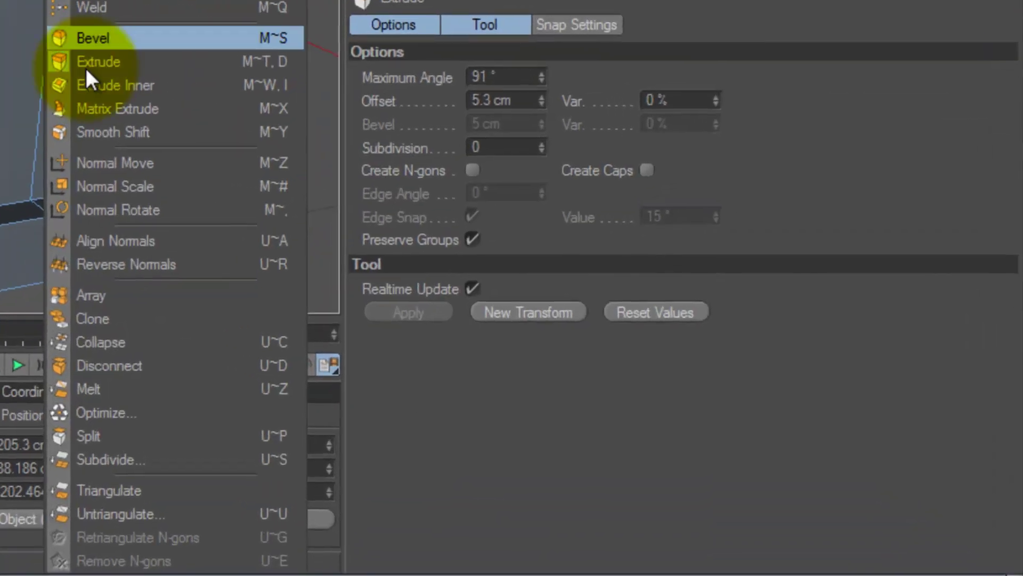
pyautogui.click(159, 436)
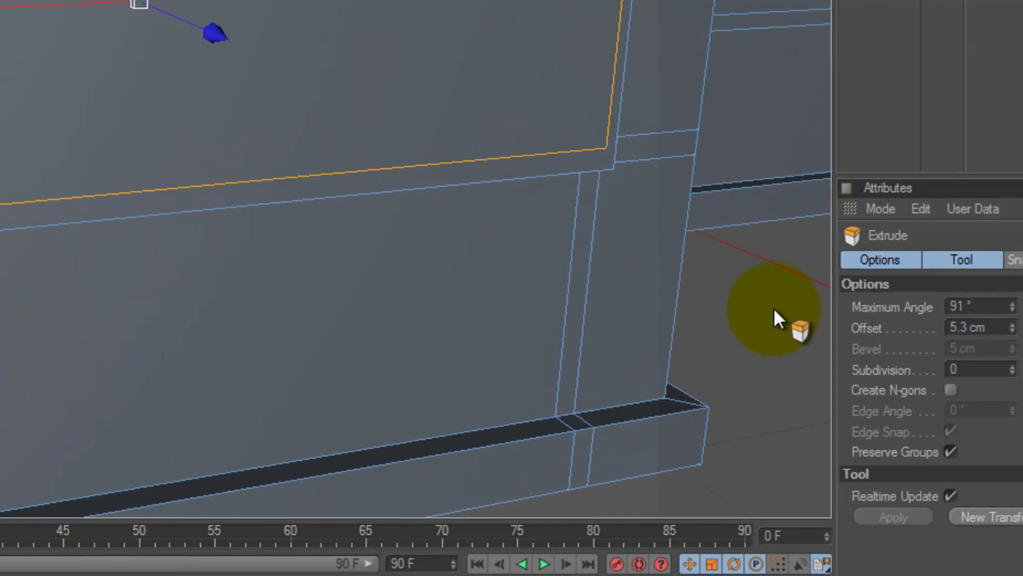
pyautogui.click(775, 319)
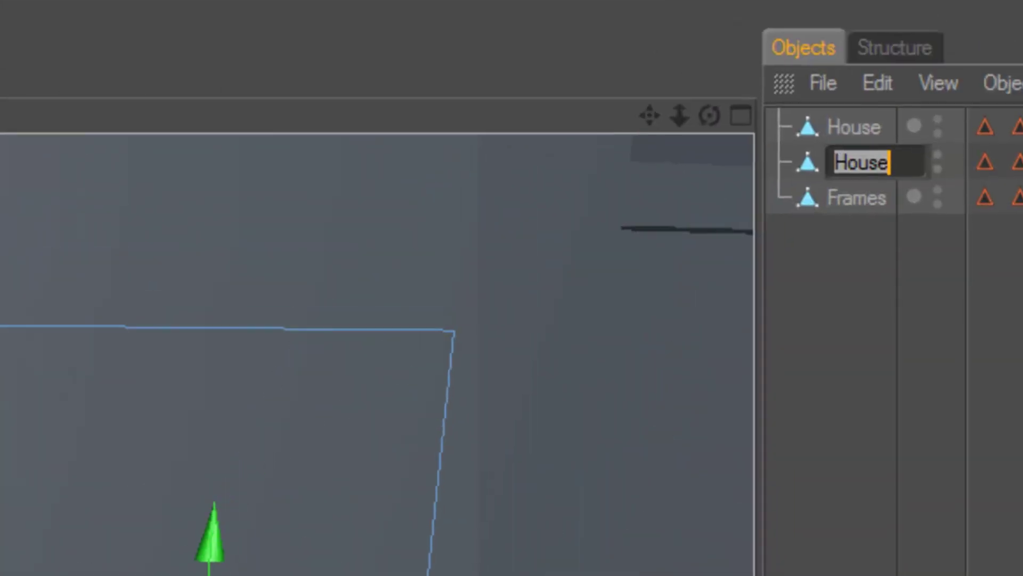
pyautogui.write('Wind')
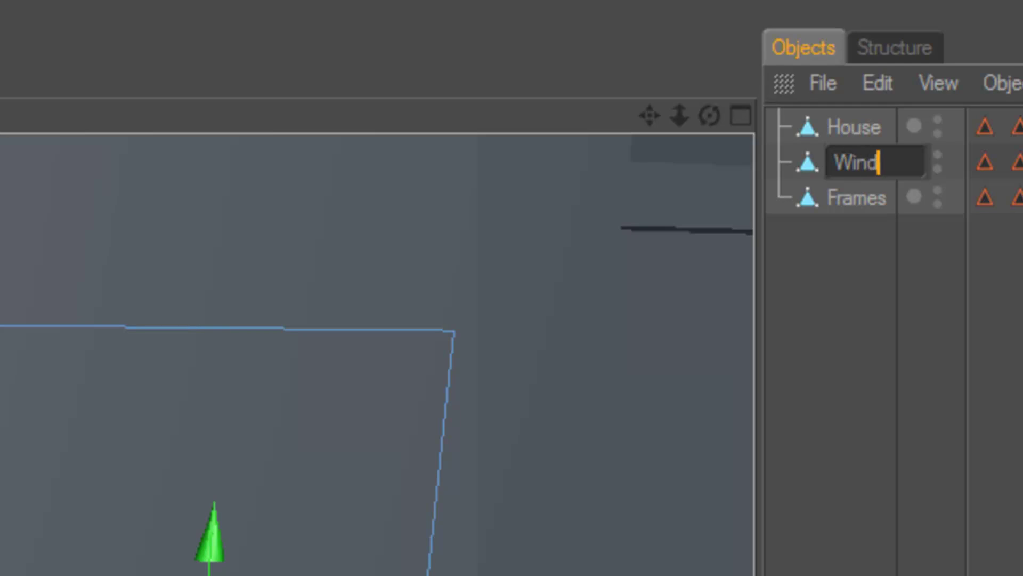
pyautogui.write('ow')
pyautogui.press('Return')
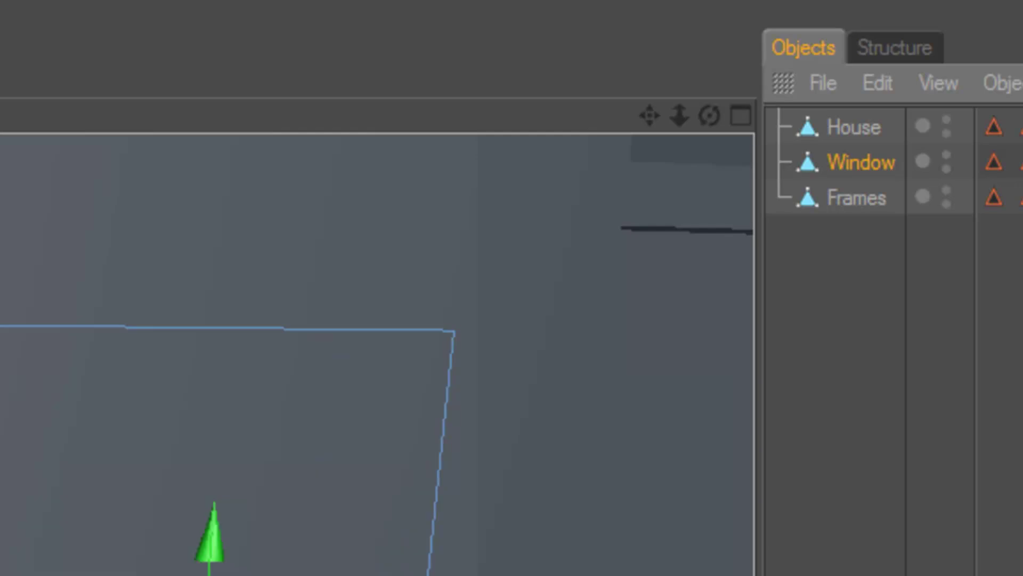
# Select the window pane polygon, try moving it down away from the opening, then undo the move and clear the selection.
pyautogui.click(329, 186)
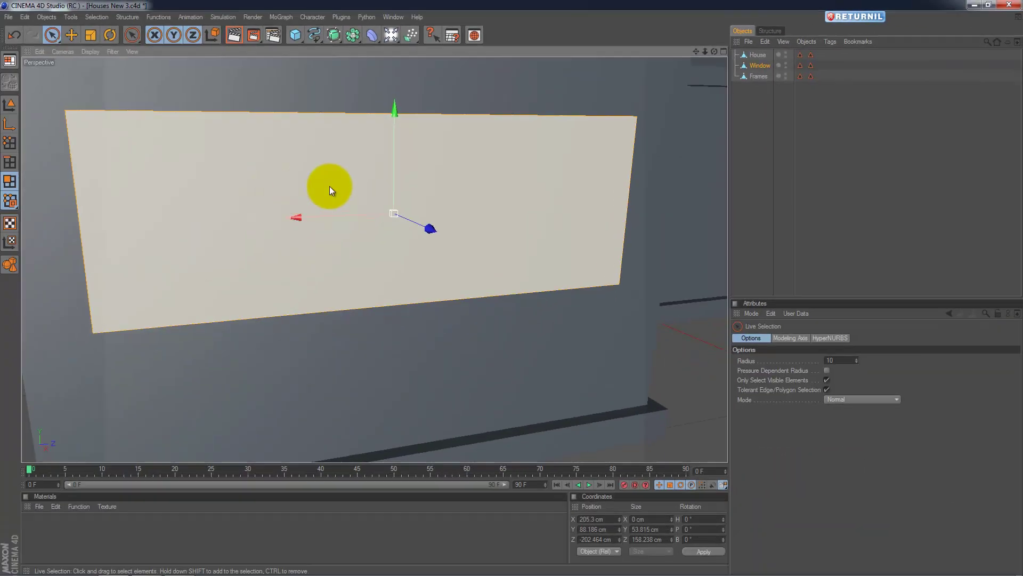
pyautogui.moveTo(394, 111)
pyautogui.mouseDown()
pyautogui.moveTo(513, 294)
pyautogui.moveTo(390, 111)
pyautogui.mouseUp()
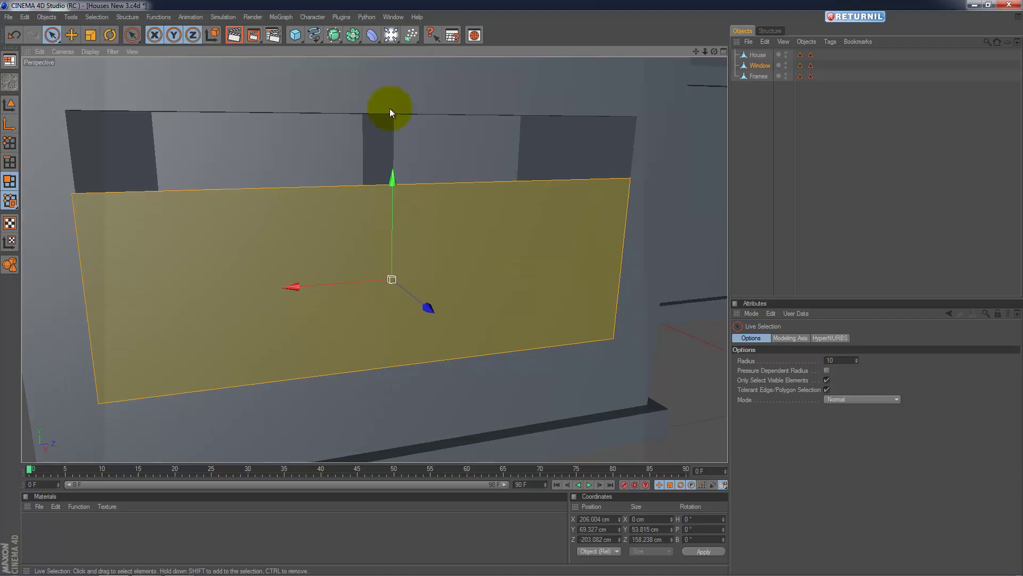
pyautogui.click(14, 35)
pyautogui.click(486, 376)
pyautogui.click(695, 424)
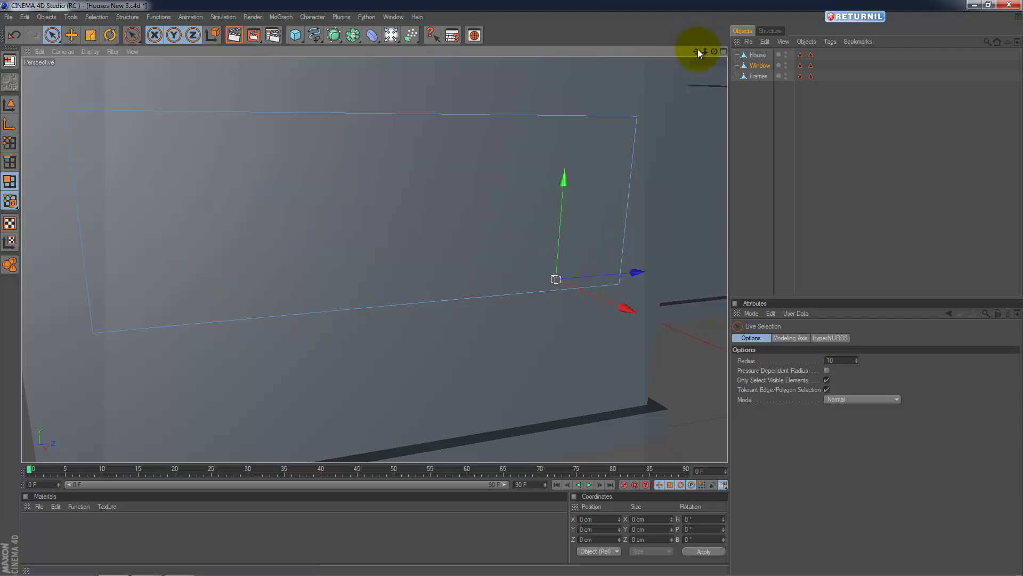
# Load the Glass - Fused Quartz material from the Content Browser and apply it to the Window object.
pyautogui.moveTo(705, 51); pyautogui.dragTo(505, 288)
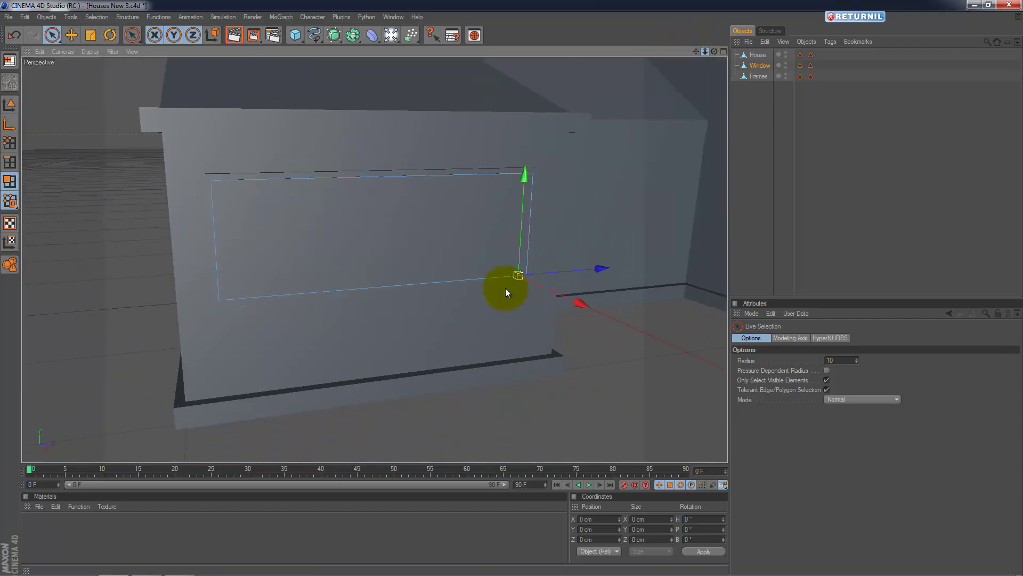
pyautogui.moveTo(716, 51); pyautogui.dragTo(510, 287)
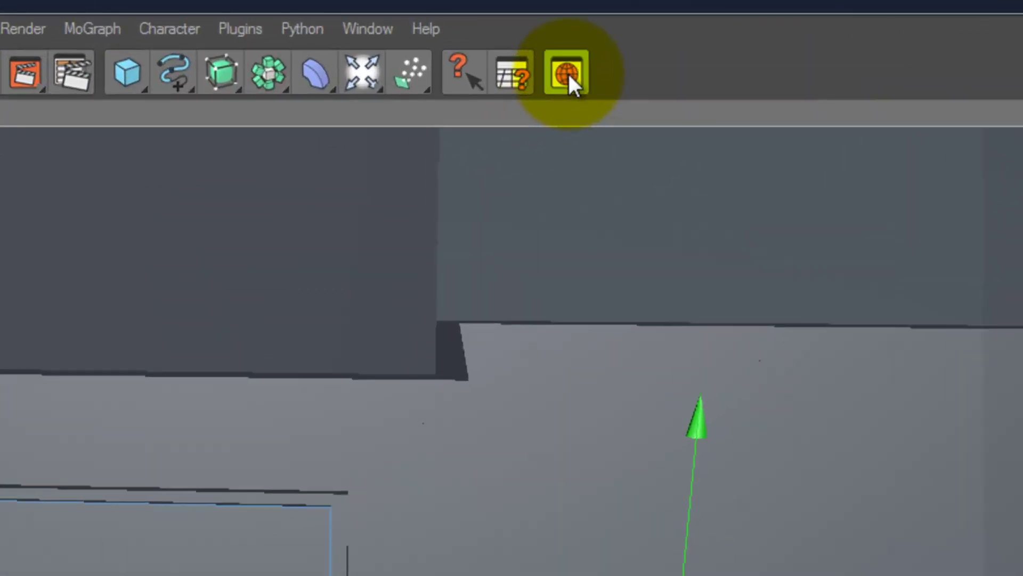
pyautogui.click(567, 74)
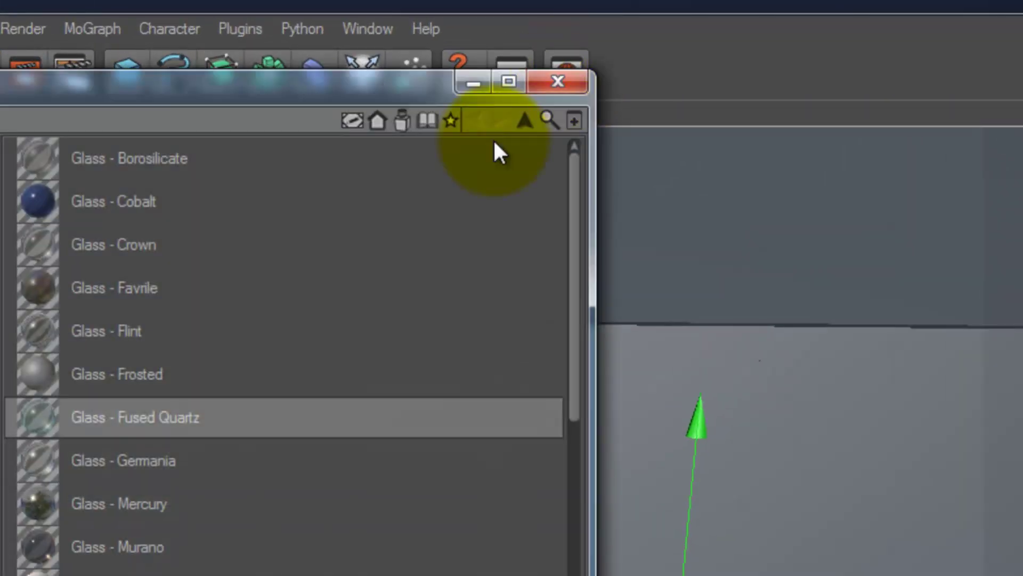
pyautogui.click(37, 421)
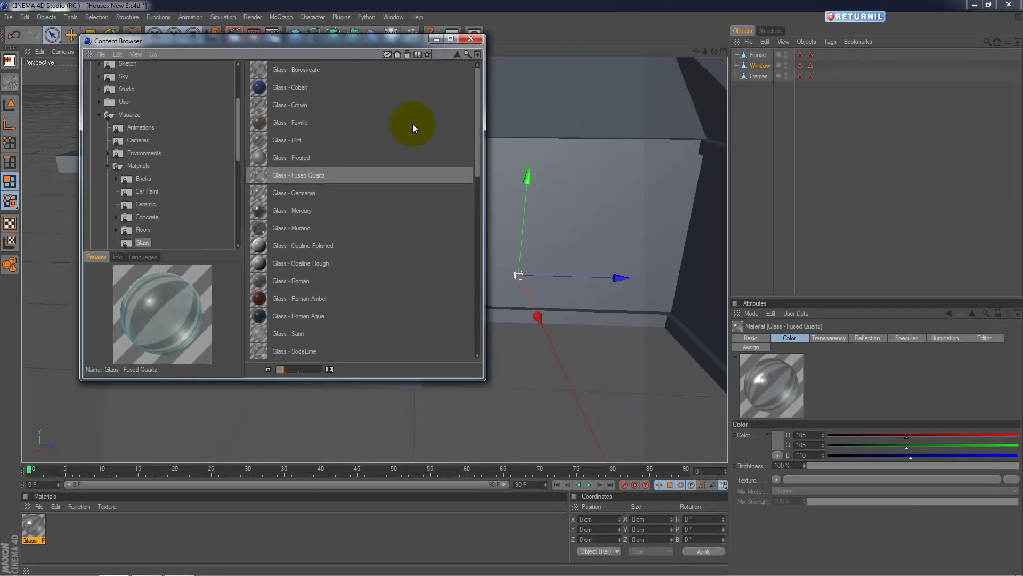
pyautogui.click(467, 43)
pyautogui.moveTo(35, 526); pyautogui.dragTo(760, 65)
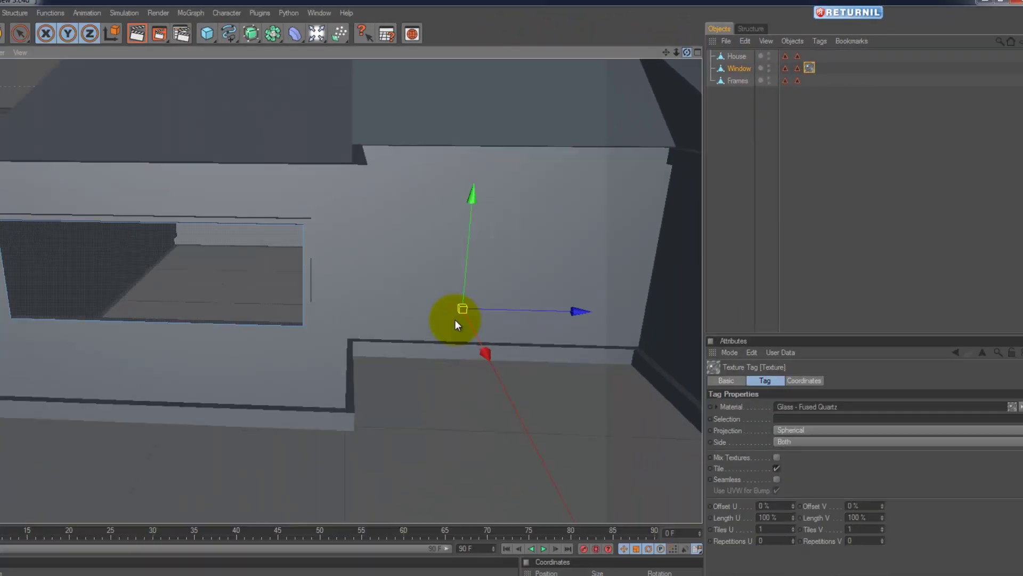
# Render the perspective view to preview the glass window on the house.
pyautogui.scroll(-3, 456, 320)
pyautogui.scroll(3, 456, 319)
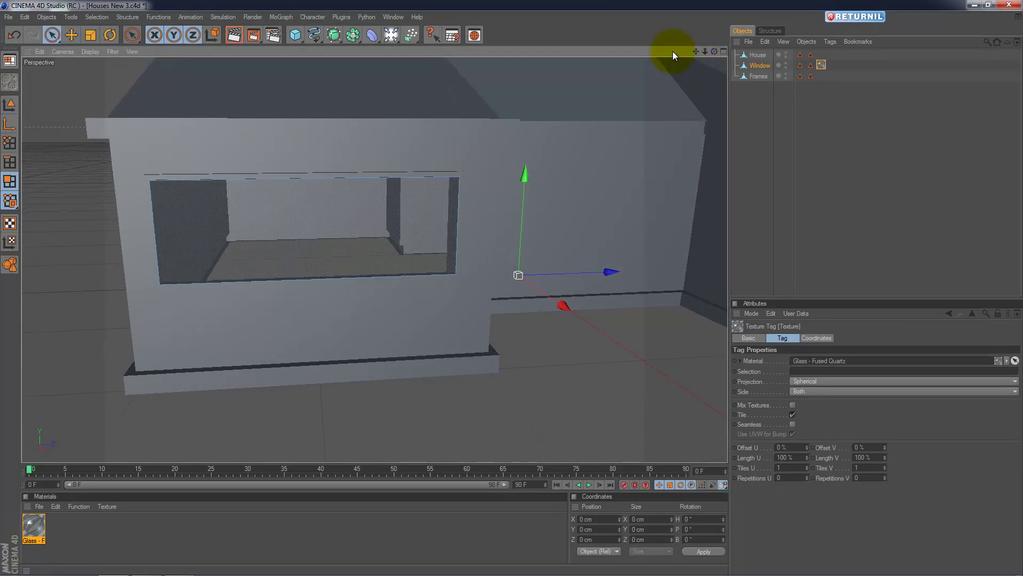
pyautogui.click(235, 35)
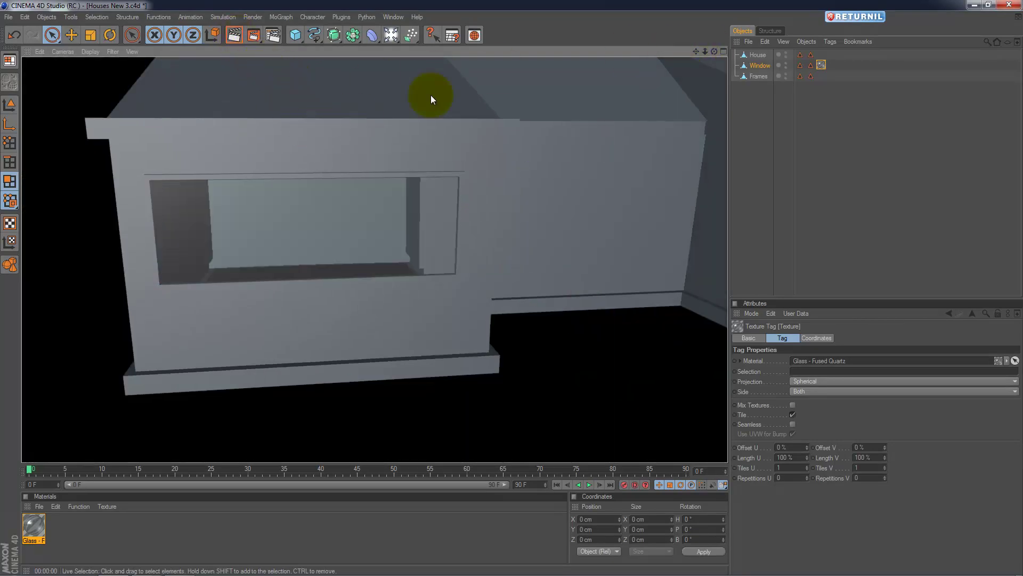
# Browse the Floors and Roof Tiles material presets in the Content Browser, preview Roof-B002, and close the browser.
pyautogui.moveTo(704, 51); pyautogui.dragTo(508, 287)
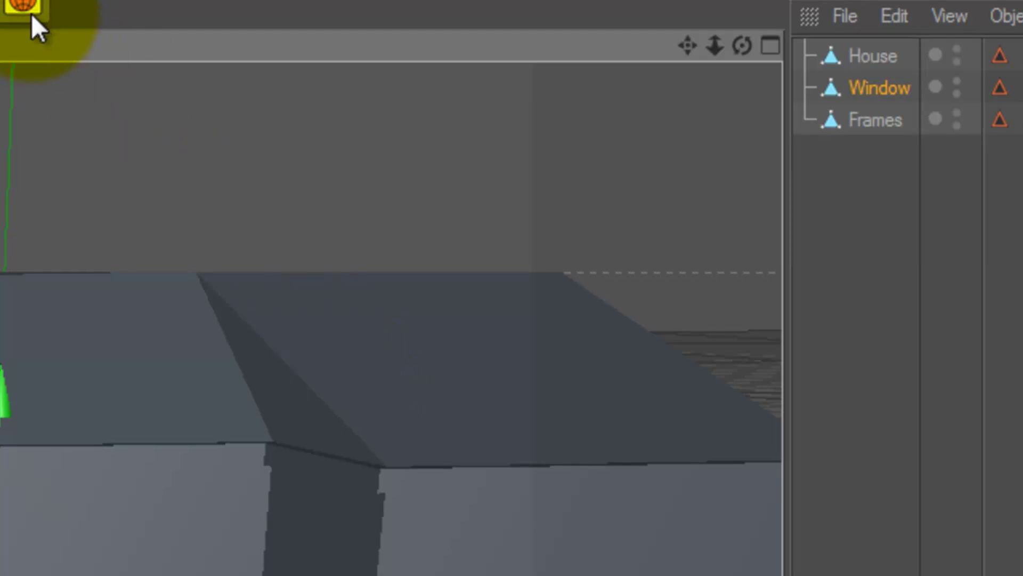
pyautogui.click(19, 5)
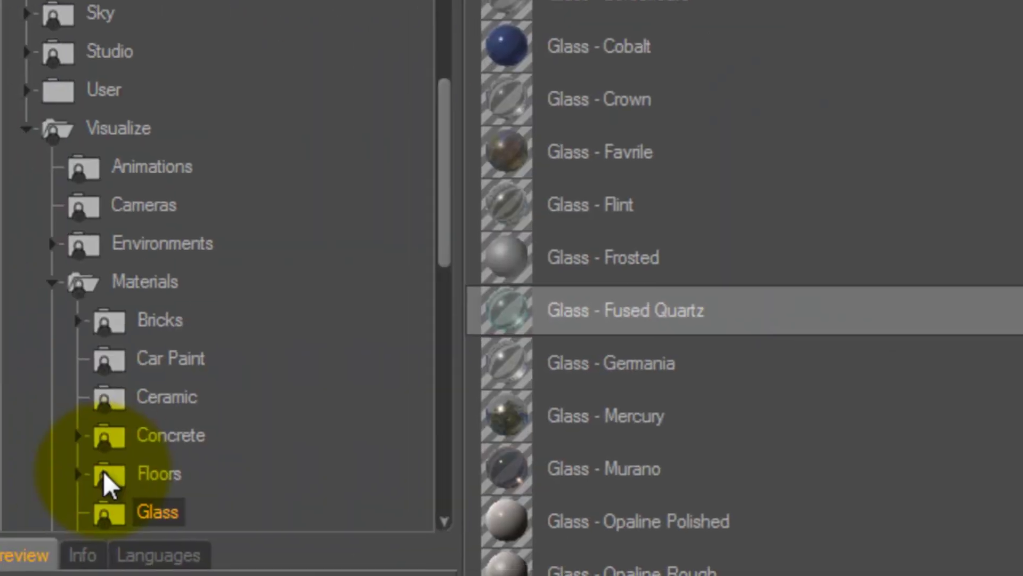
pyautogui.click(104, 472)
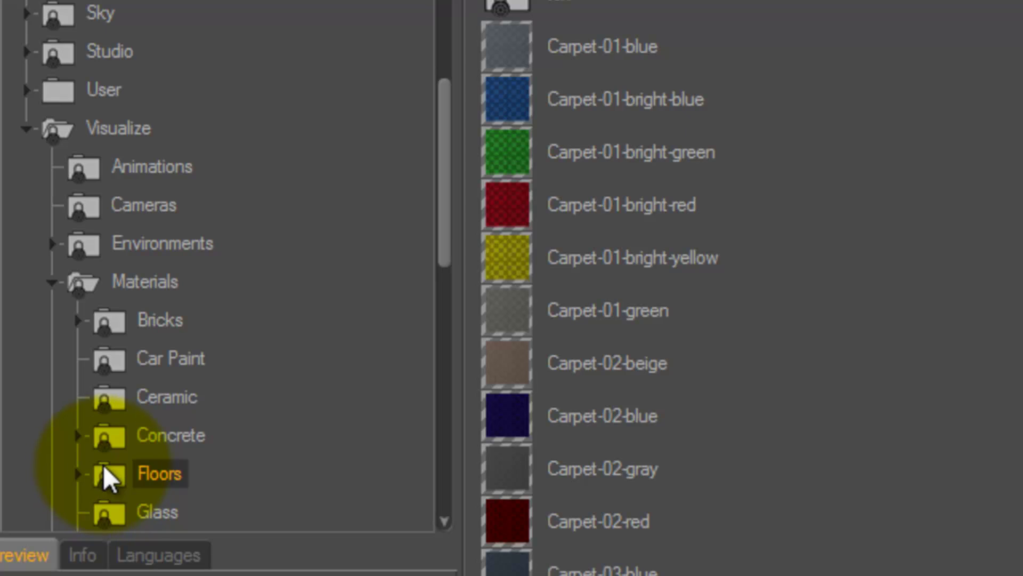
pyautogui.moveTo(450, 200); pyautogui.dragTo(412, 323)
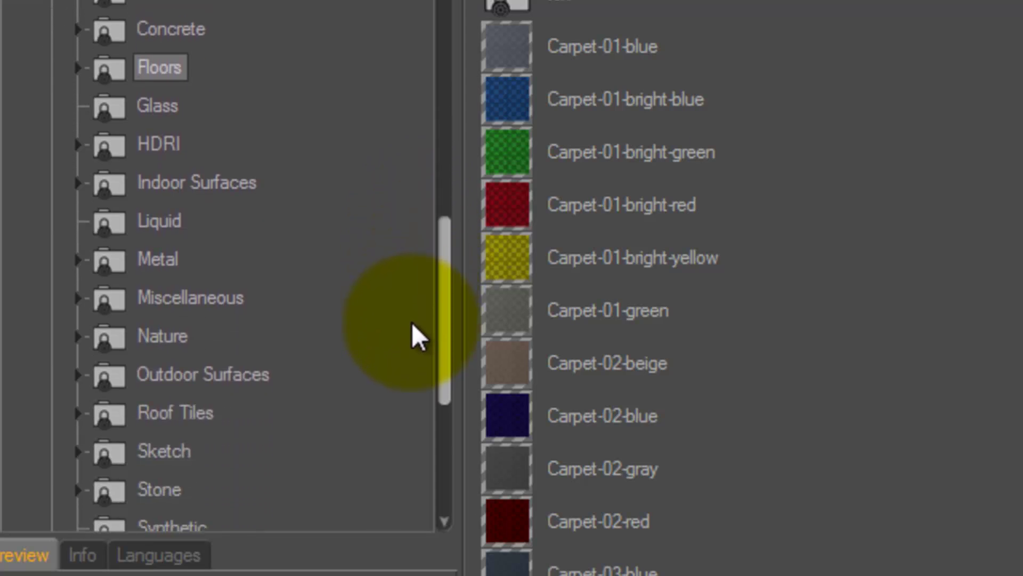
pyautogui.click(120, 420)
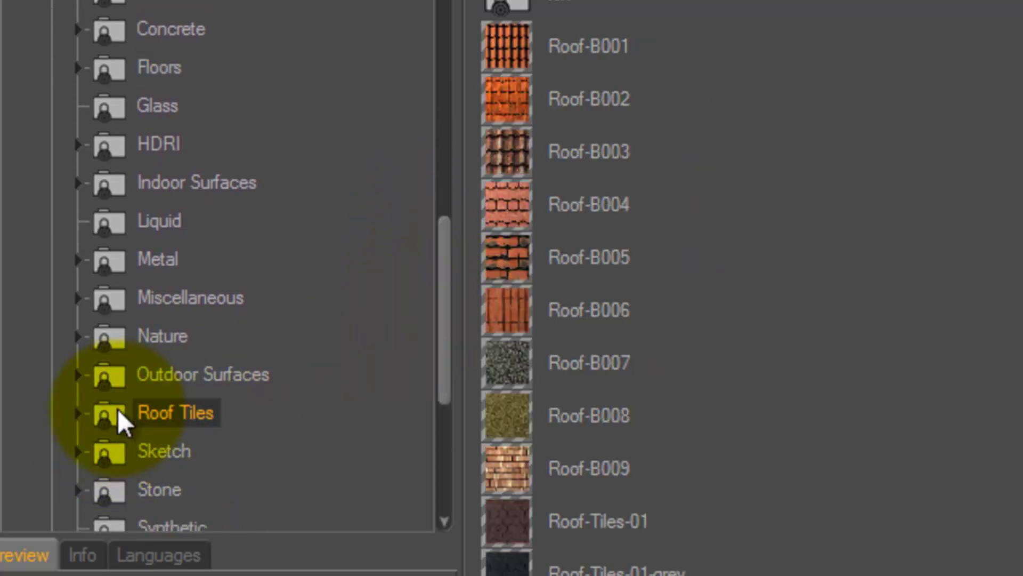
pyautogui.click(504, 113)
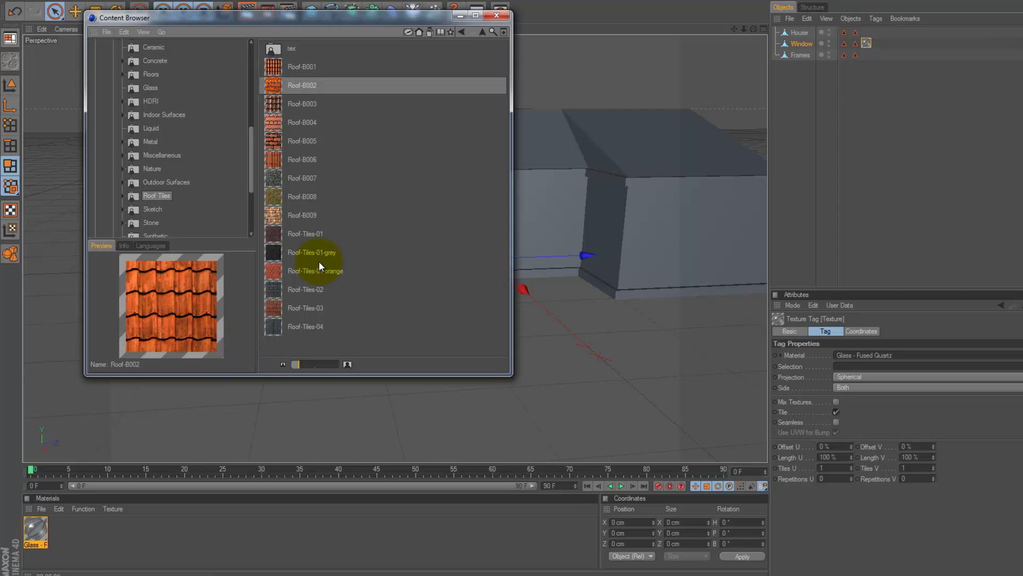
pyautogui.click(496, 15)
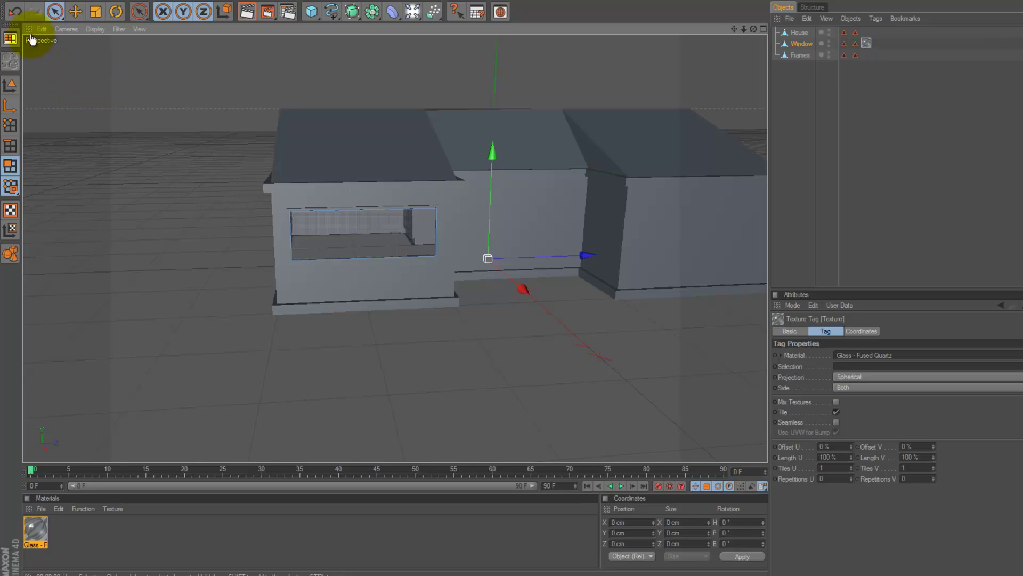
# Quit the program, saving the changes to the project Houses New 3.c4d.
pyautogui.click(7, 1)
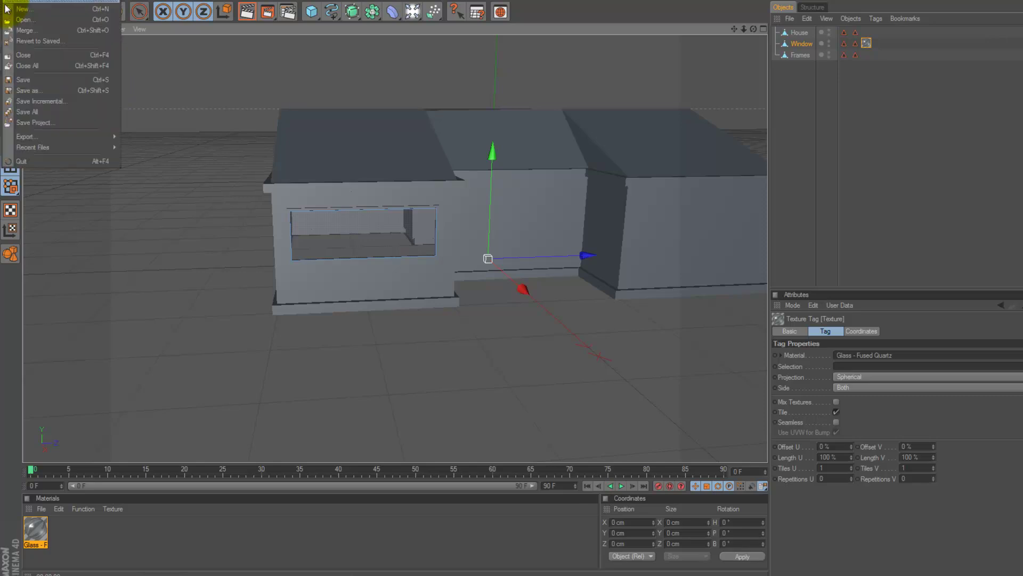
pyautogui.moveTo(22, 139)
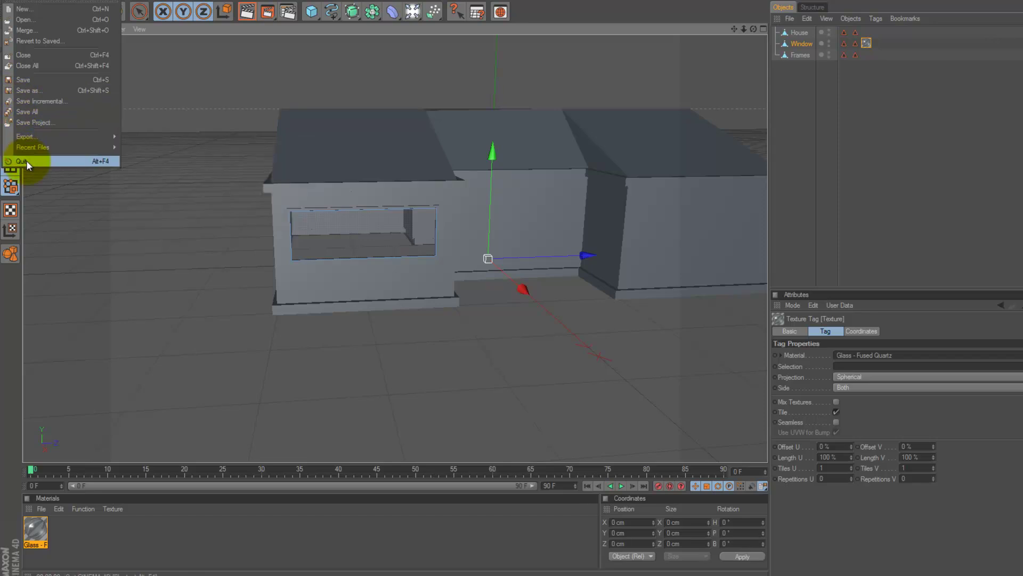
pyautogui.click(27, 161)
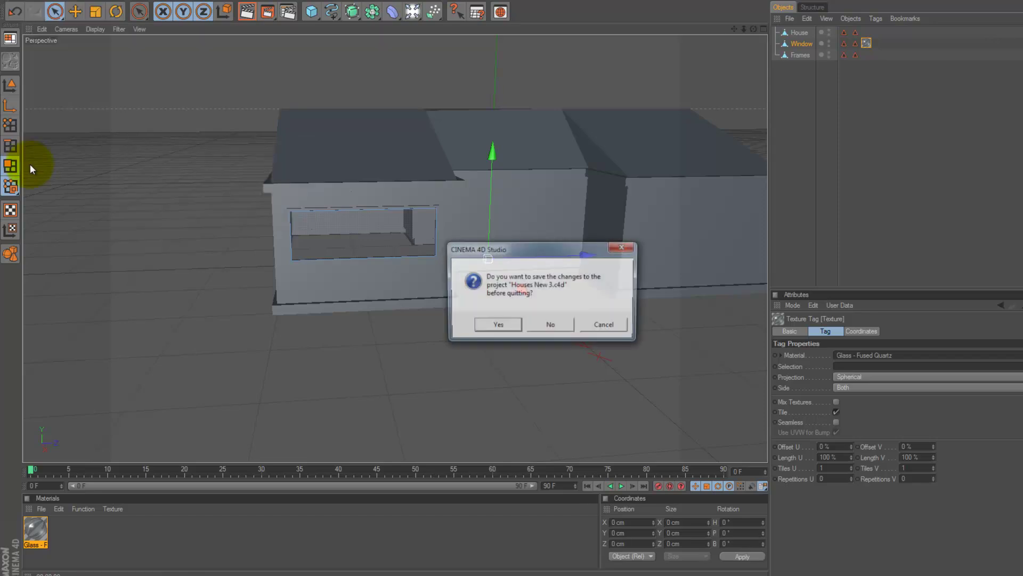
pyautogui.click(506, 330)
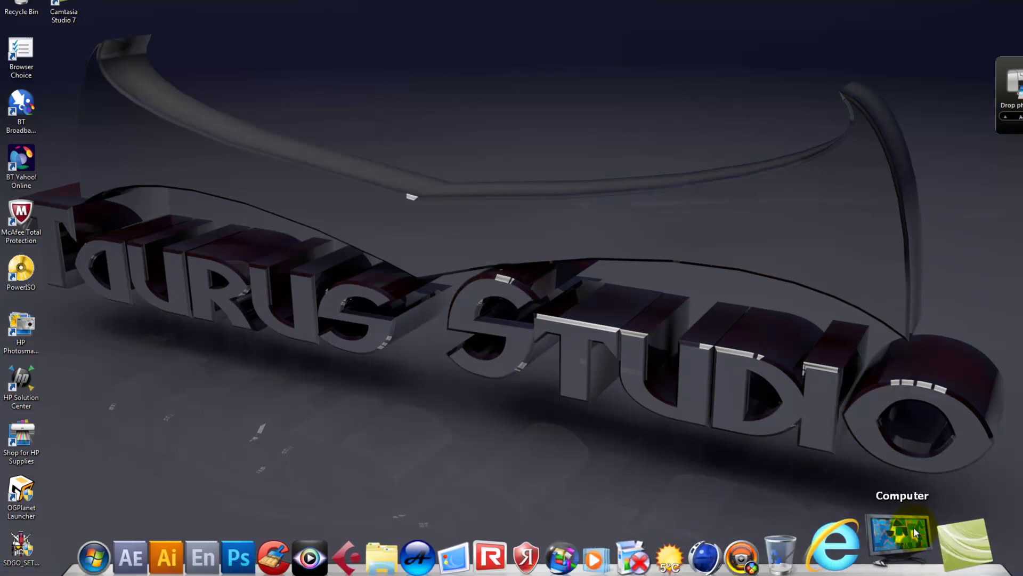
pyautogui.click(939, 527)
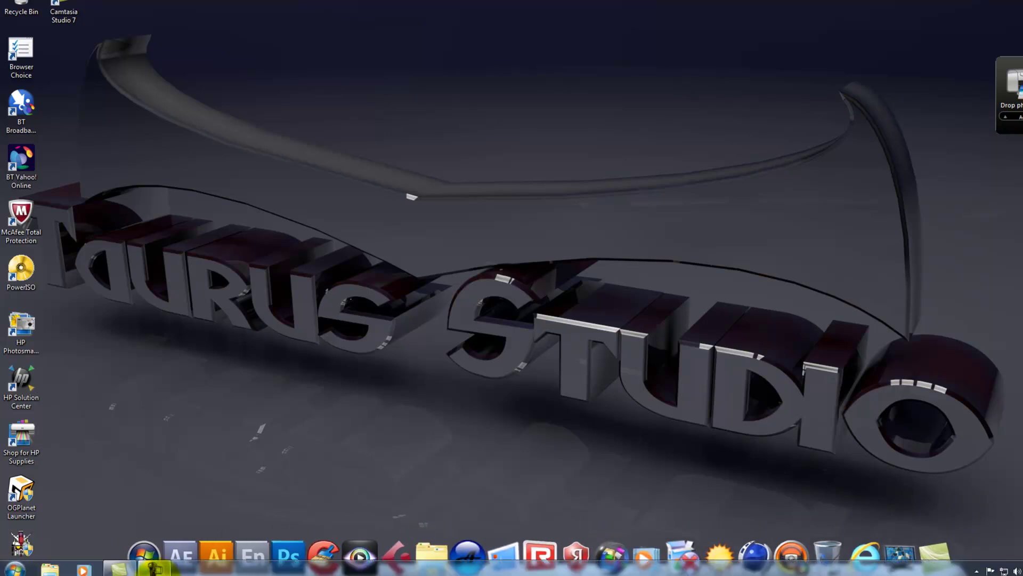
pyautogui.click(167, 570)
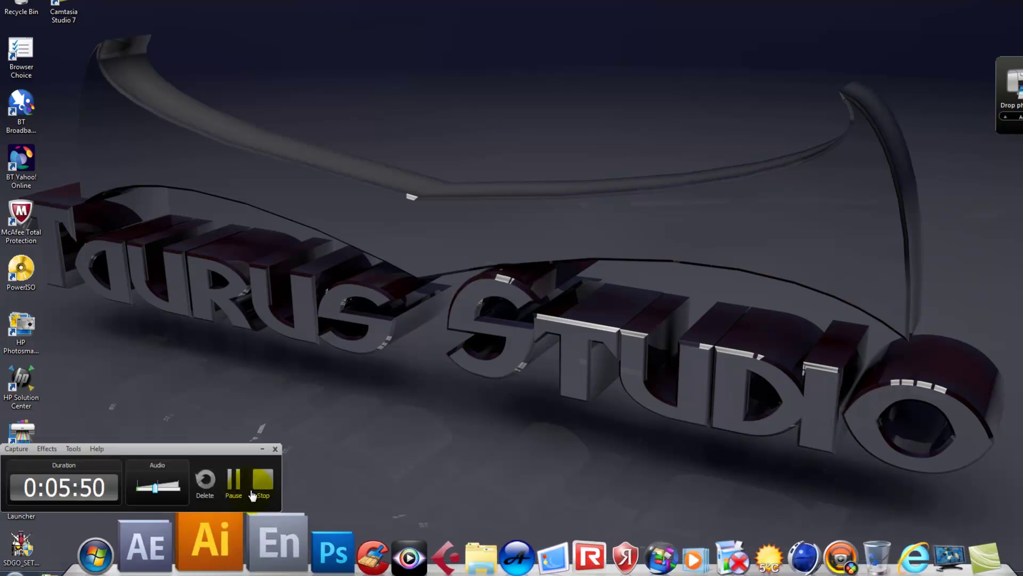